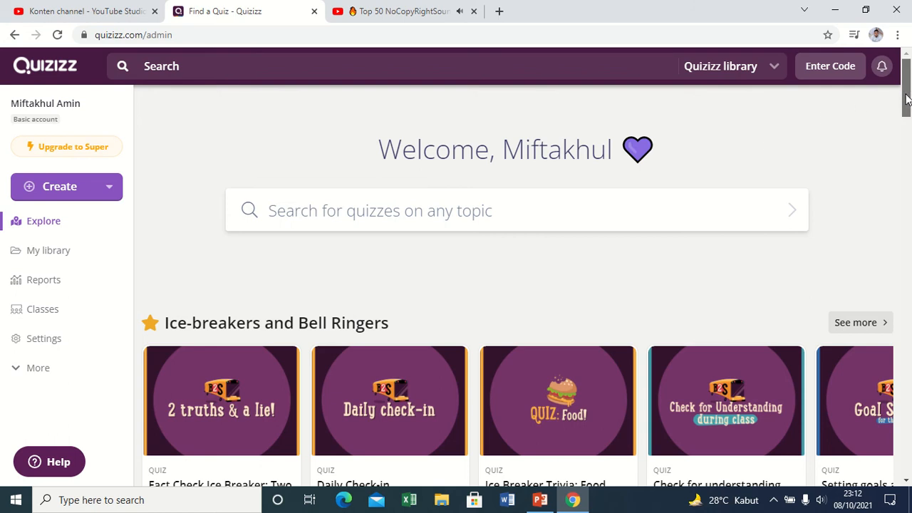
drag(906, 100, 903, 77)
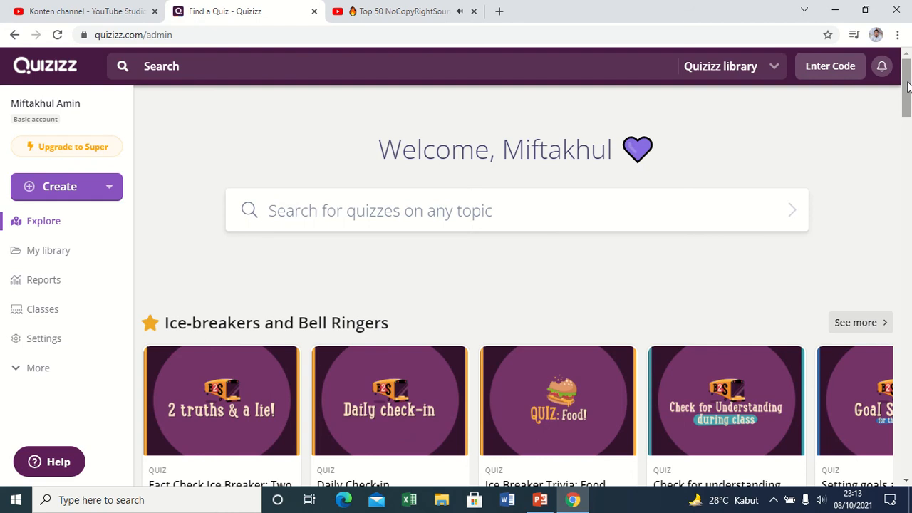
mouse_move(907, 81)
mouse_down()
mouse_move(909, 92)
mouse_move(910, 79)
mouse_up()
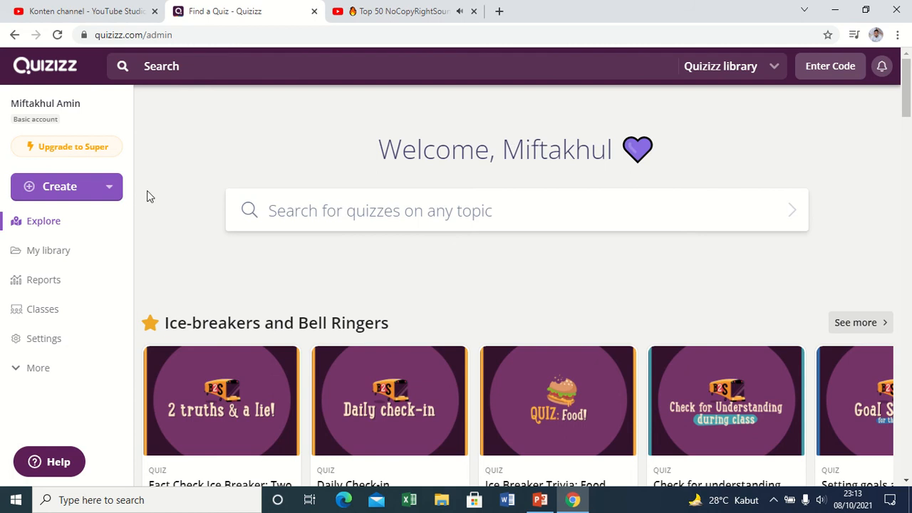
- Create a new quiz named "toharoh" with Religious Studies as its subject
click(84, 190)
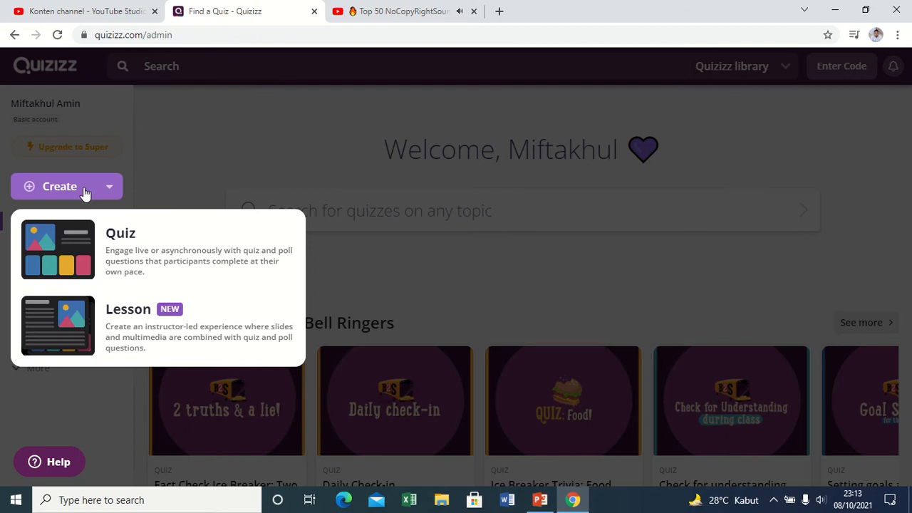
click(138, 246)
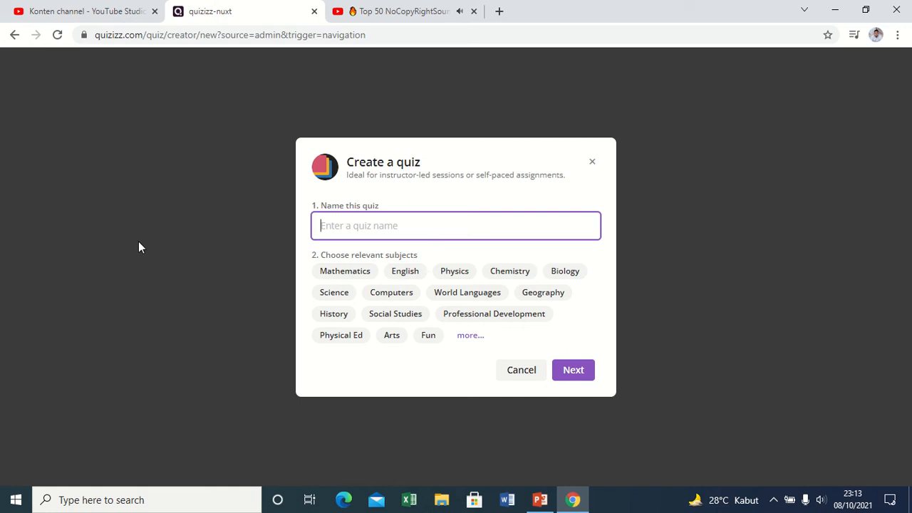
text(toharoh)
click(464, 337)
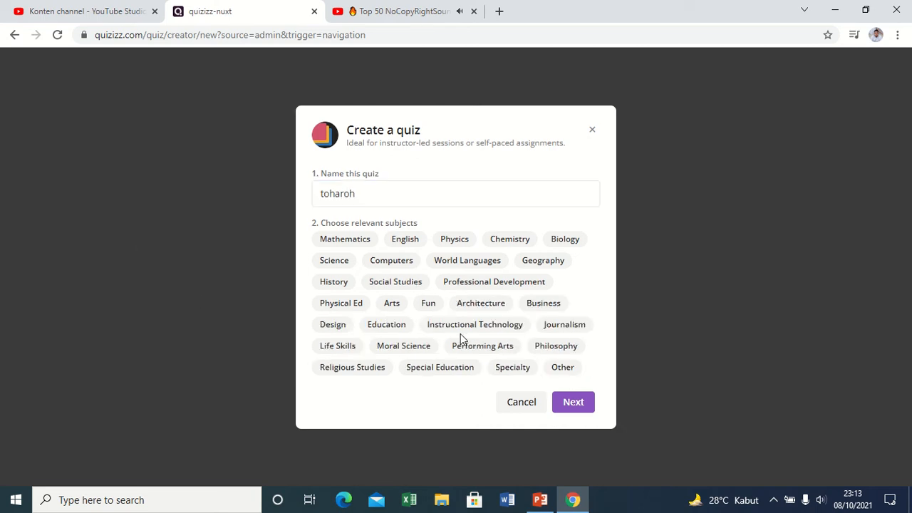
click(356, 370)
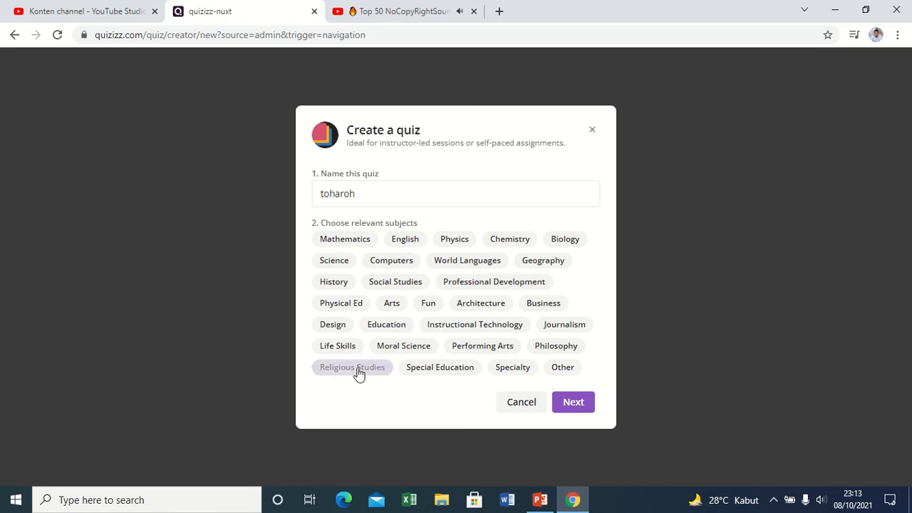
click(573, 403)
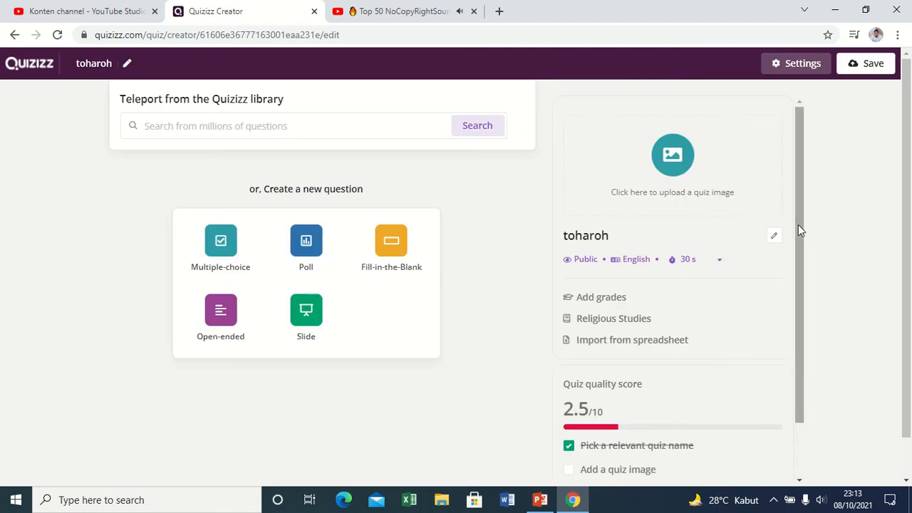
- Search title images for "bersuci" and insert the photo of cupped hands under splashing water in front of greenery
click(667, 168)
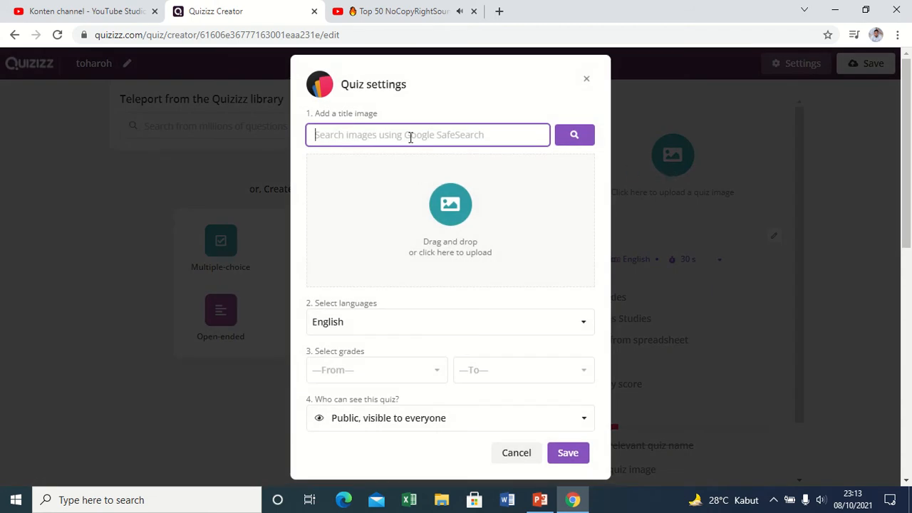
text(bersuci)
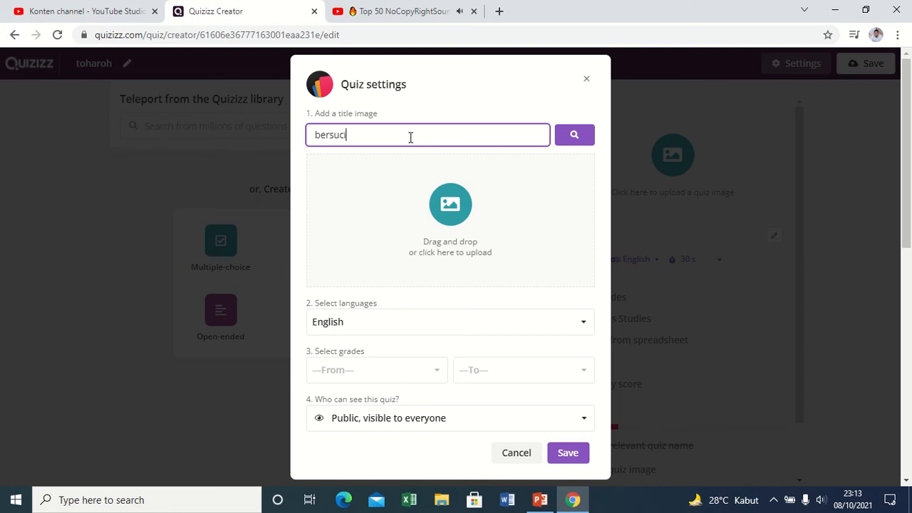
key(Return)
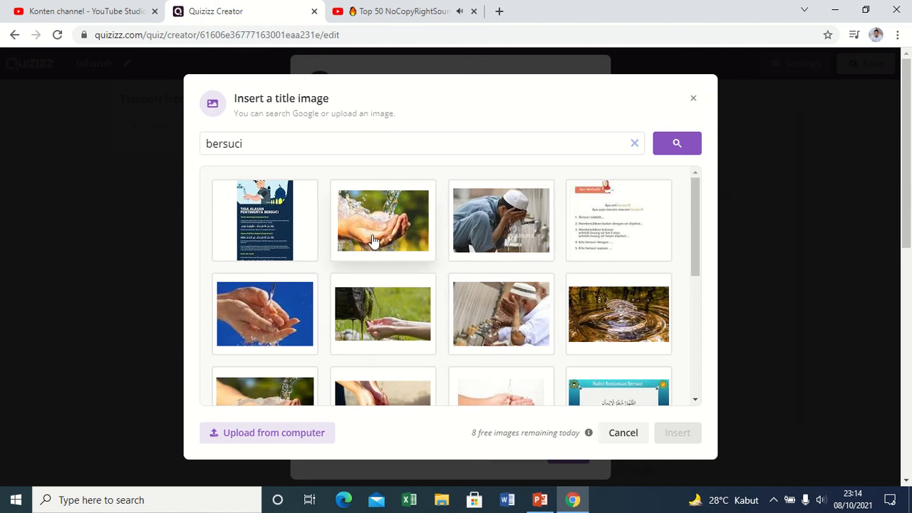
click(373, 241)
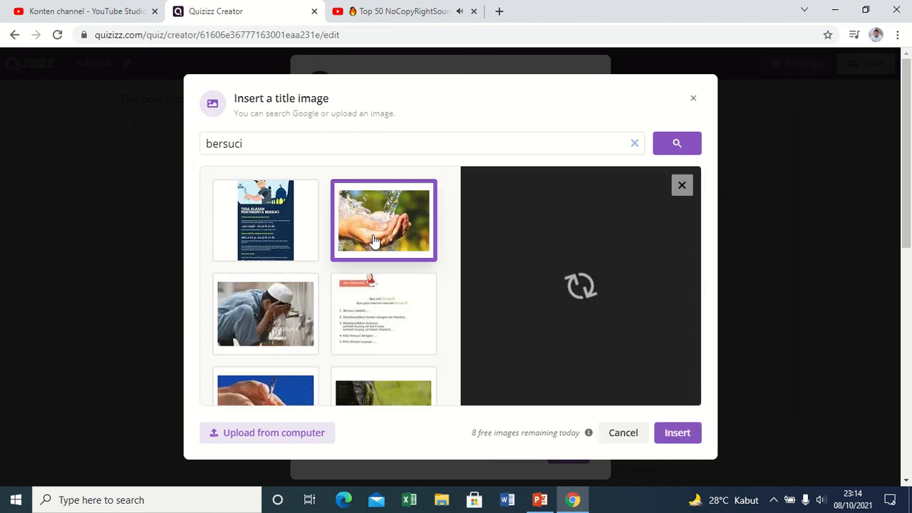
click(679, 435)
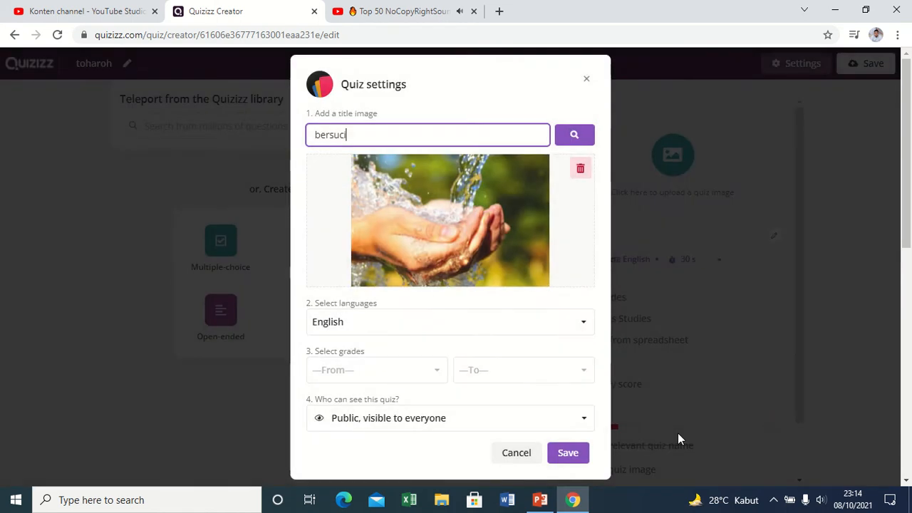
- Set the quiz language to Indonesian and the grades from KG to 12th, and save the quiz settings
click(404, 327)
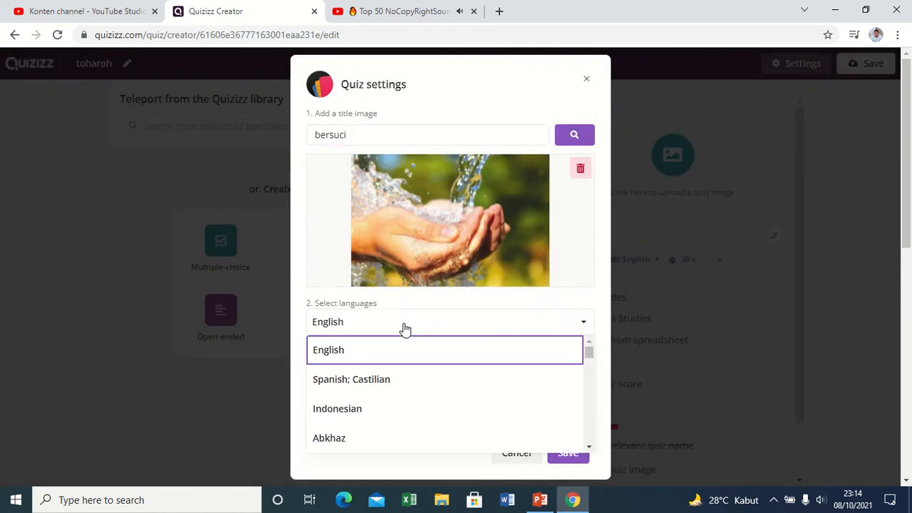
click(395, 408)
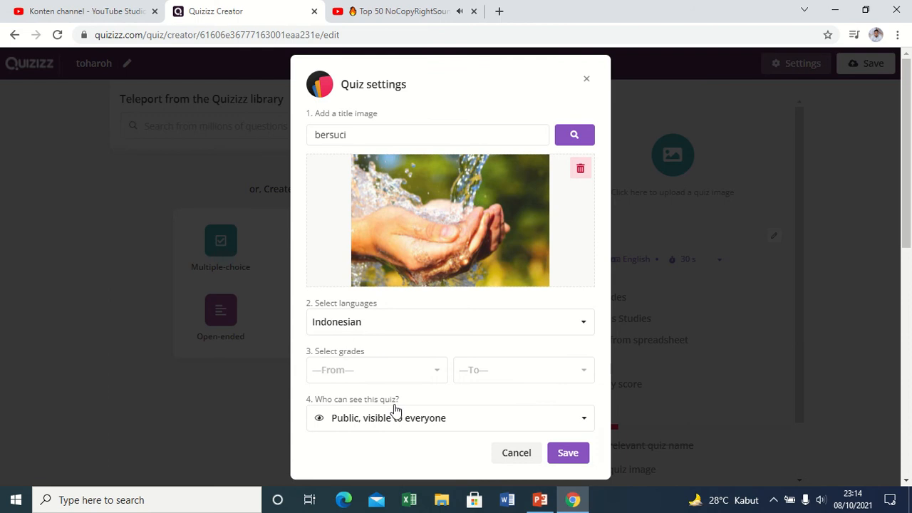
click(405, 375)
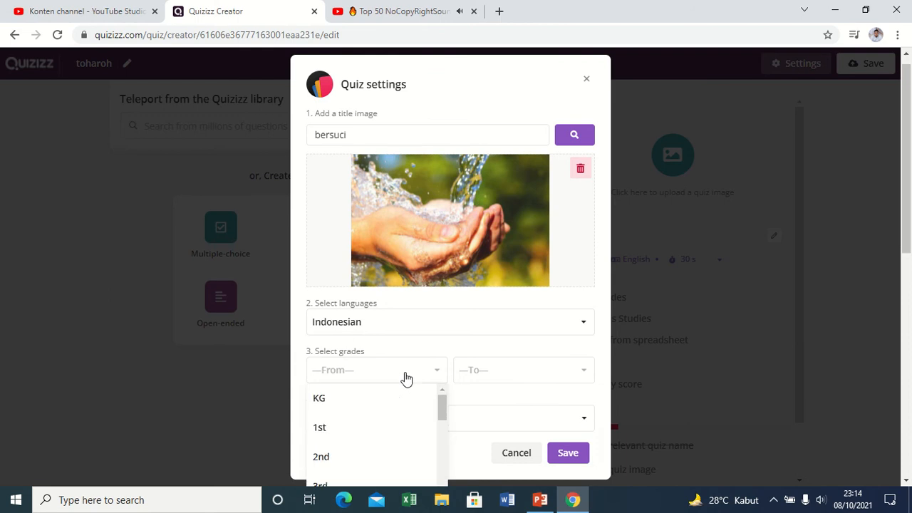
click(401, 398)
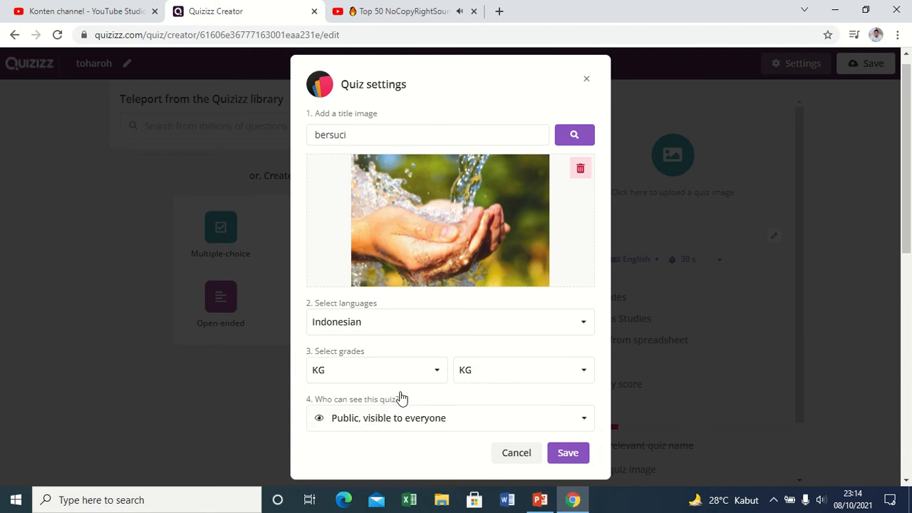
click(493, 380)
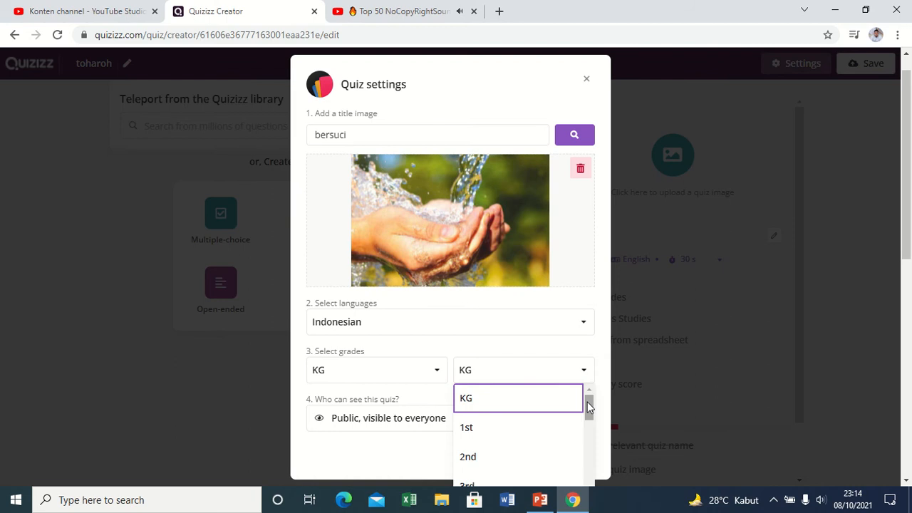
drag(588, 405, 581, 465)
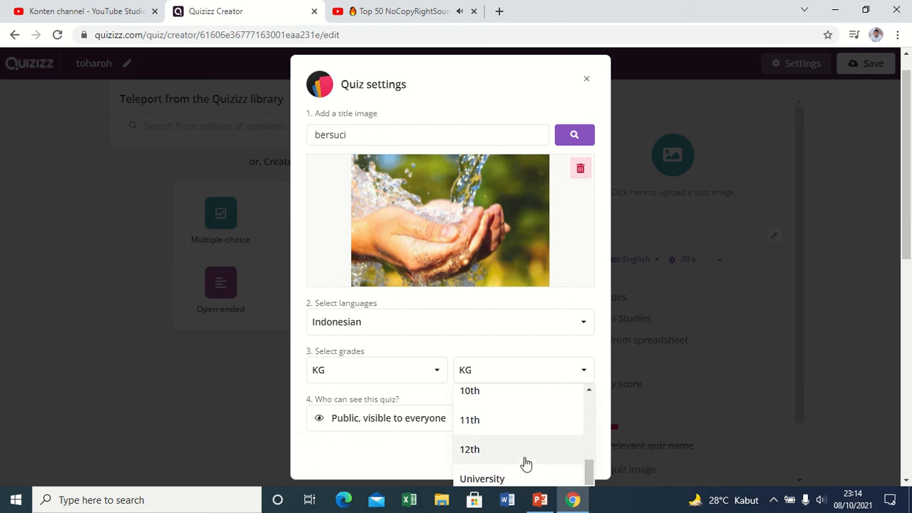
click(519, 450)
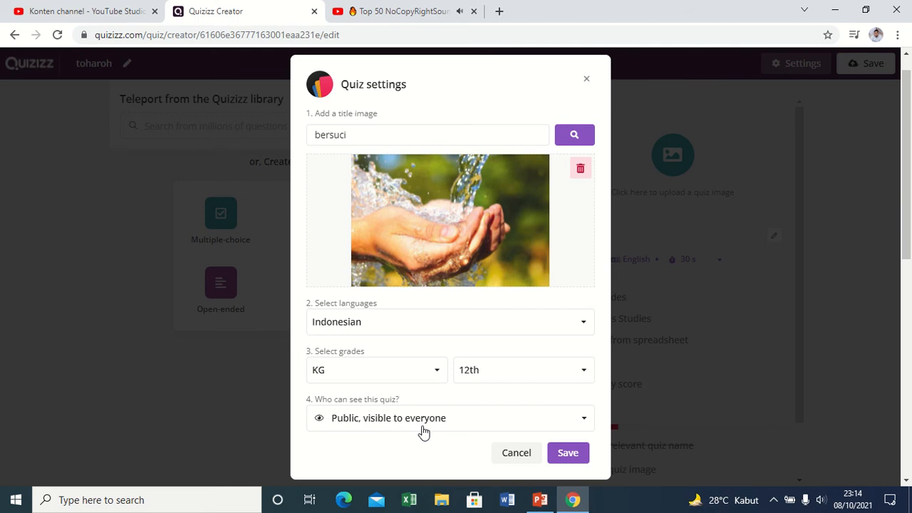
click(566, 451)
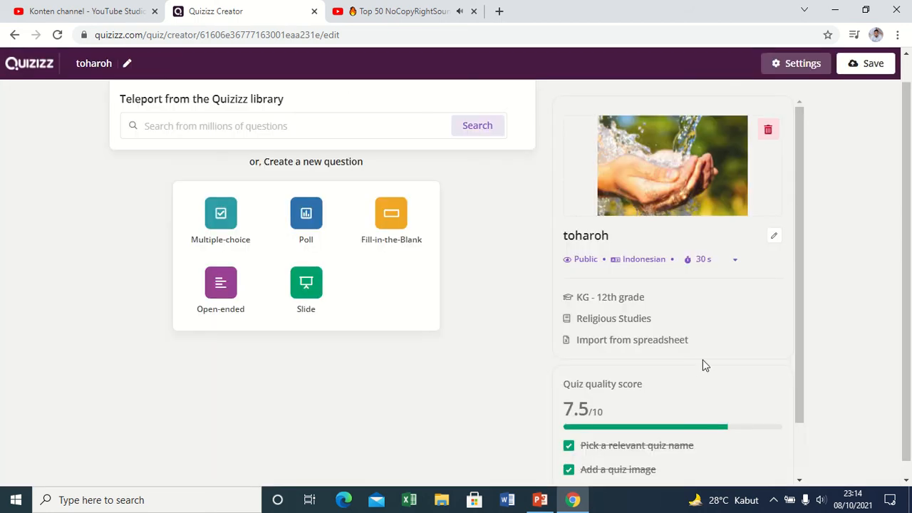
- Start a new multiple-choice question in the quiz
mouse_move(798, 319)
mouse_down()
mouse_move(797, 371)
mouse_move(792, 306)
mouse_up()
click(220, 221)
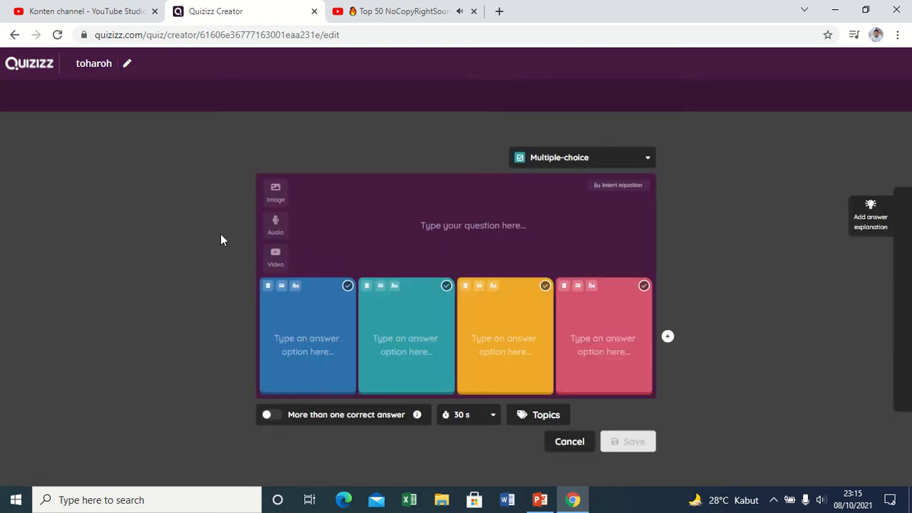
click(500, 240)
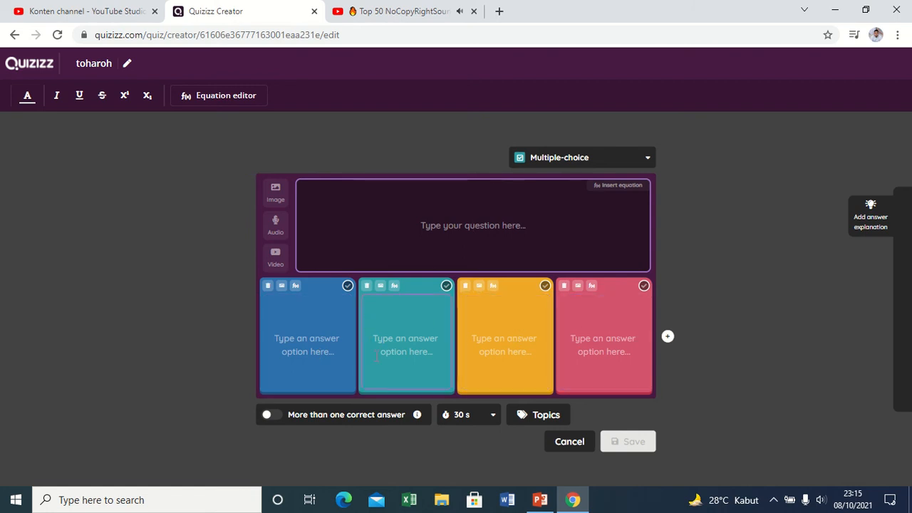
- Delete the fourth answer option and add an empty option in its place
click(564, 287)
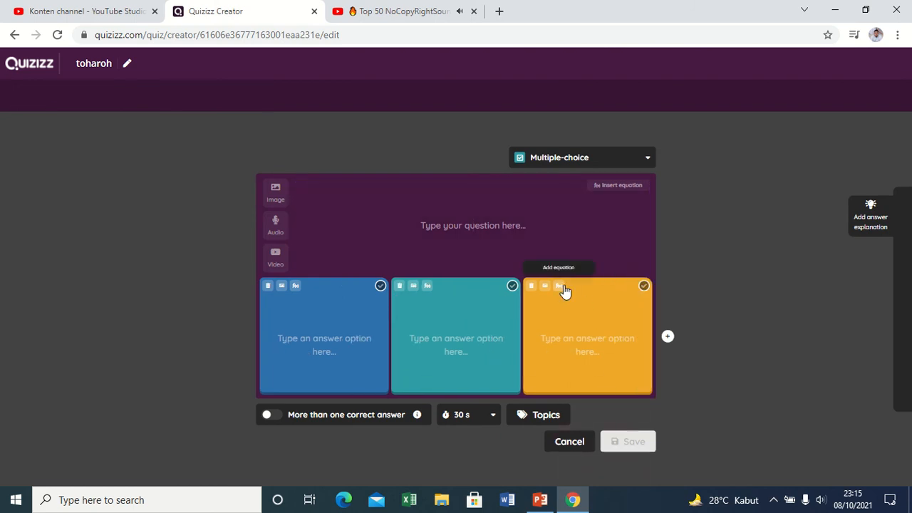
click(668, 336)
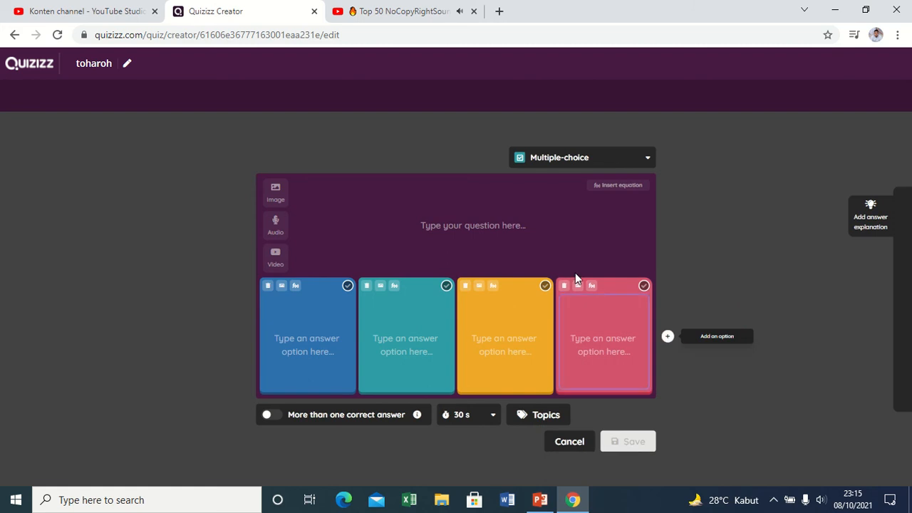
- Enter the question "arti bersuci" with "membersihkan diri" as the first answer and "membersihkan kaki" as the second
click(461, 214)
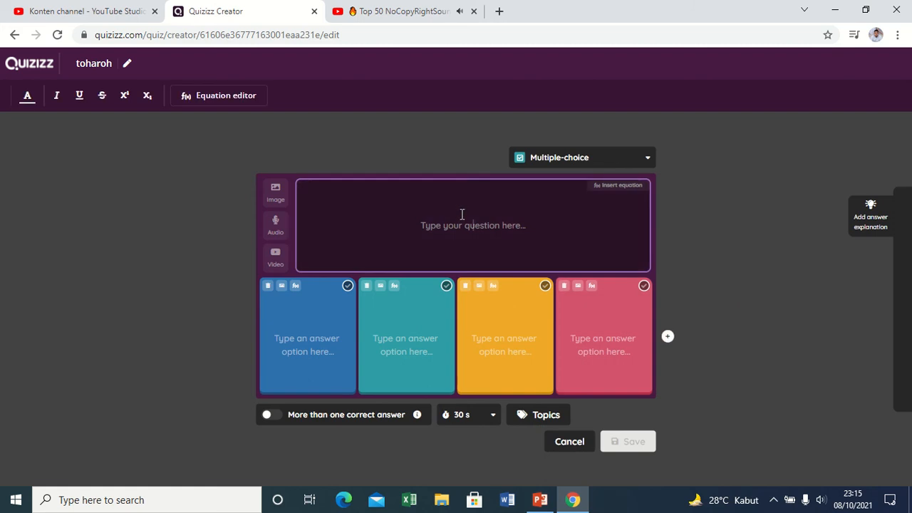
text(arti bersuci)
click(321, 321)
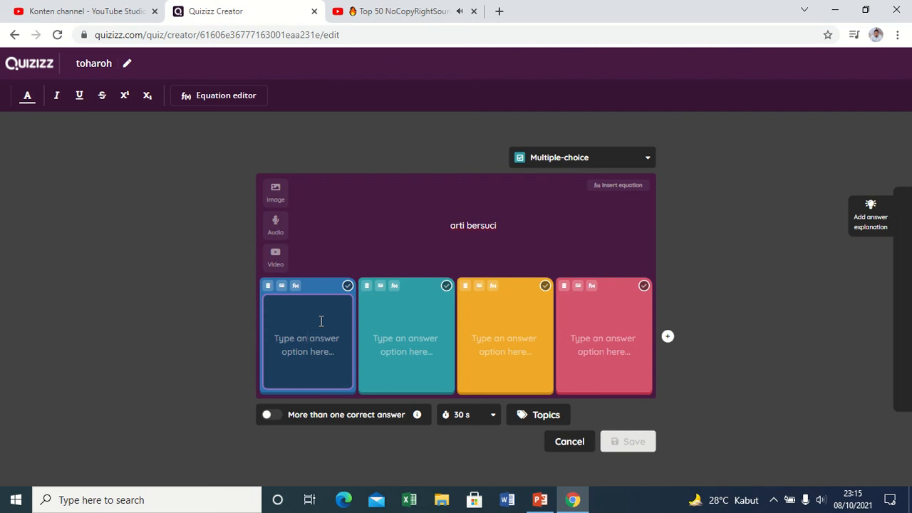
text(membersihkan diri)
click(405, 338)
text(member)
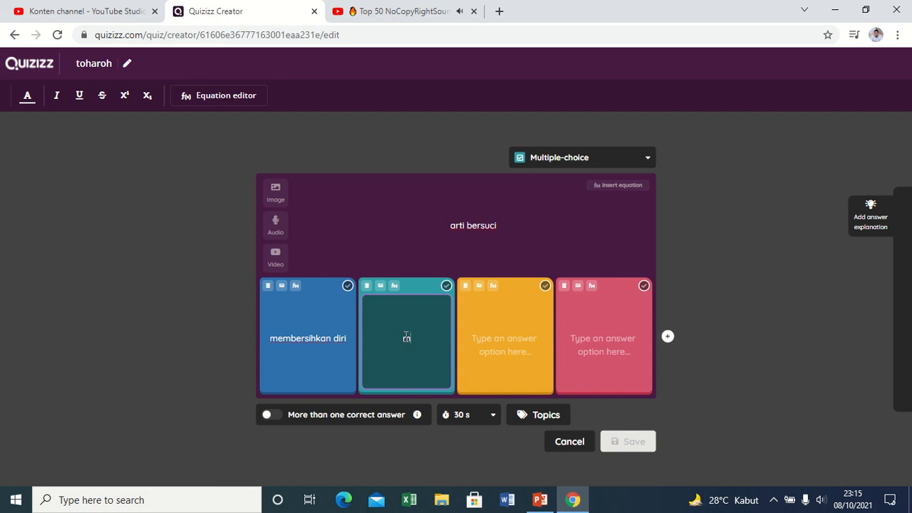
text(sihkan kaki)
- Fill the third answer with "menbersihkan hadas kecil dan hadas besar" and the fourth with "wudhu"
click(487, 336)
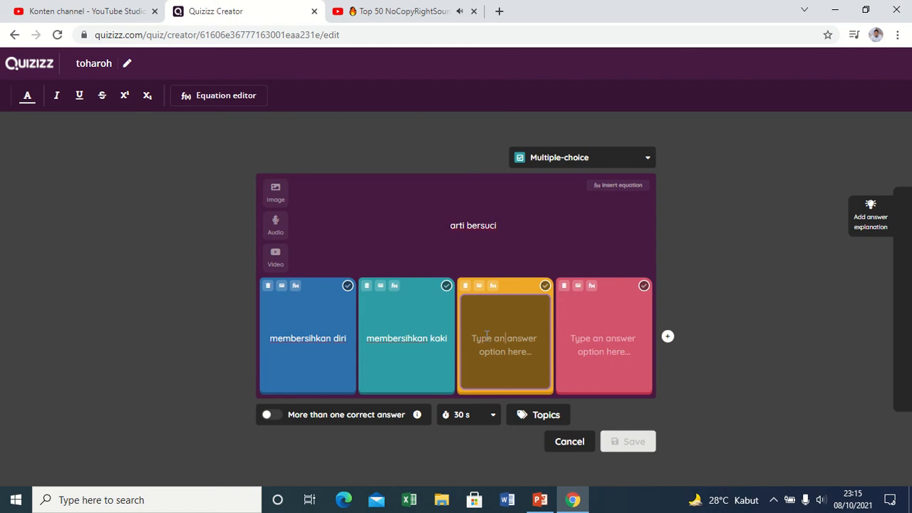
text(menbersihkan hadas kecil)
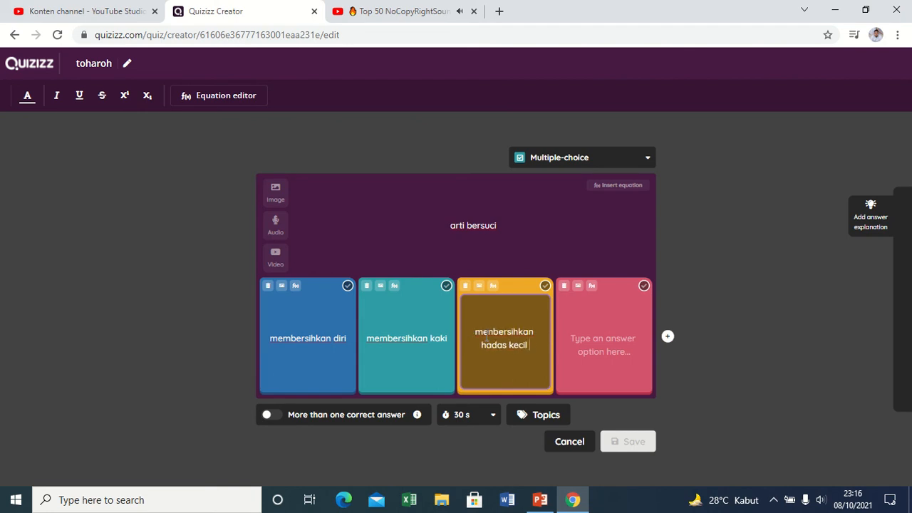
text( dan hadas besar)
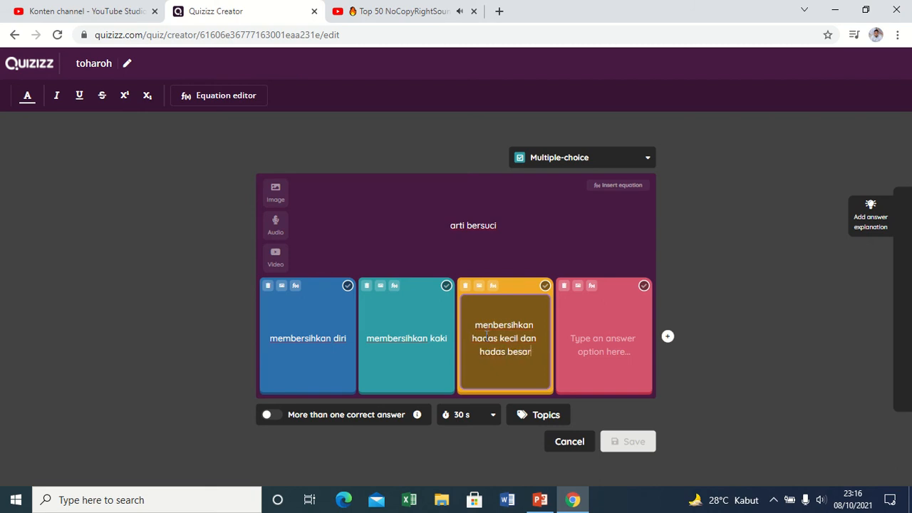
click(622, 340)
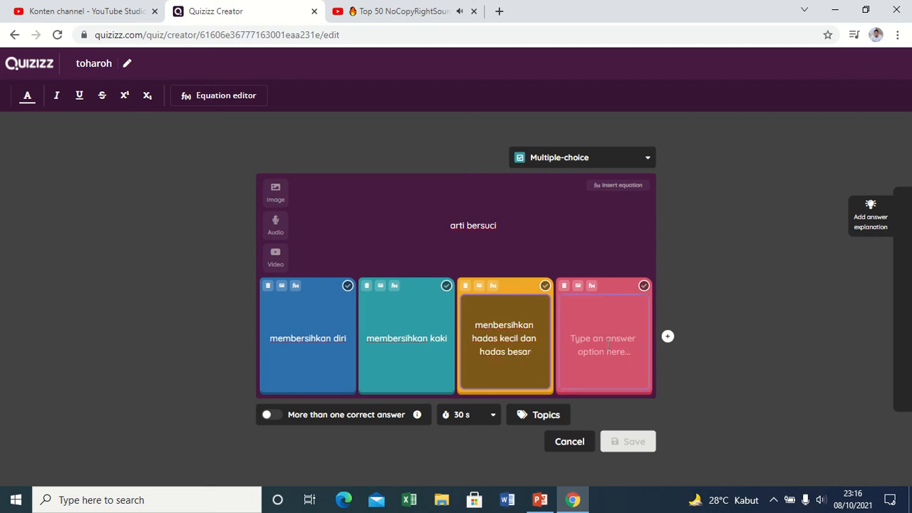
text(wudh)
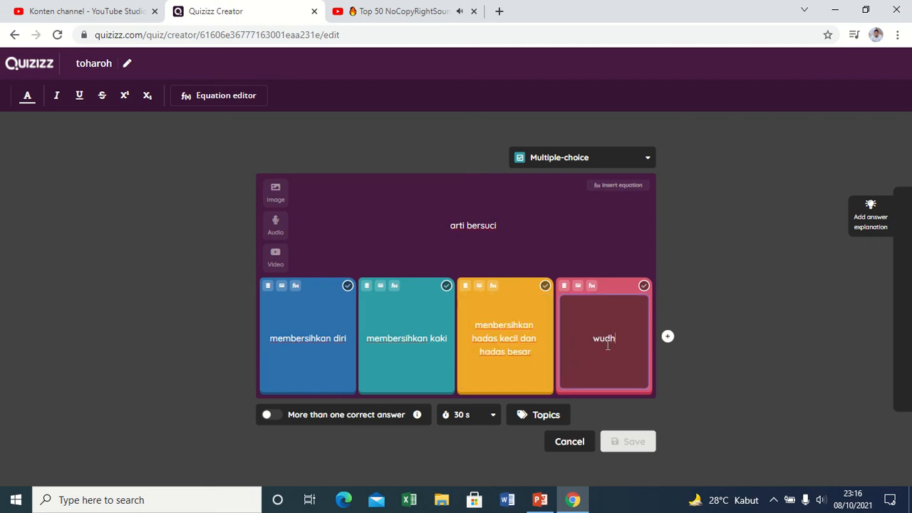
text(u)
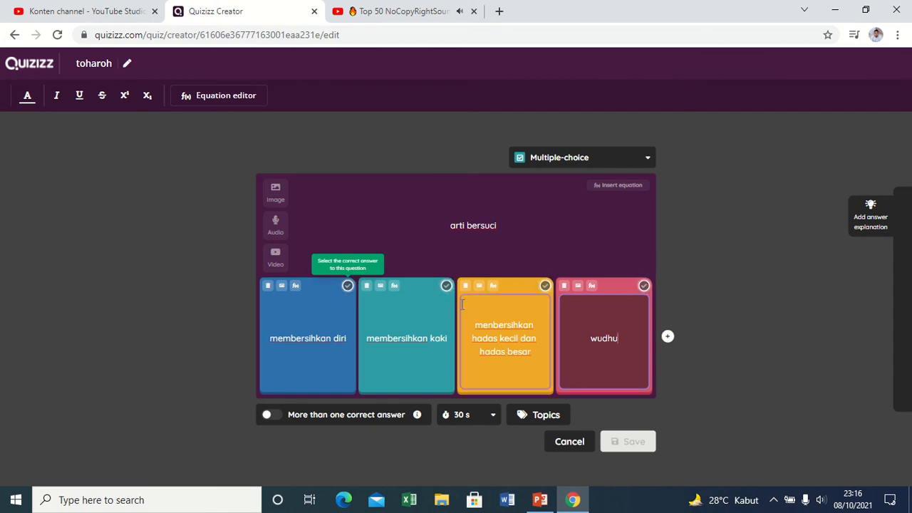
- Mark the third answer as the correct one and fix its spelling to "membersihkan hadas kecil dan hadas besar"
click(348, 286)
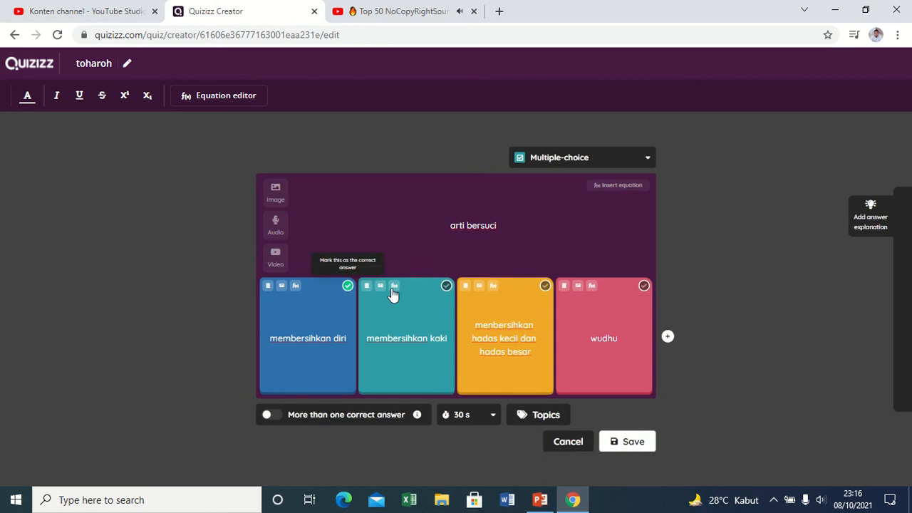
click(446, 286)
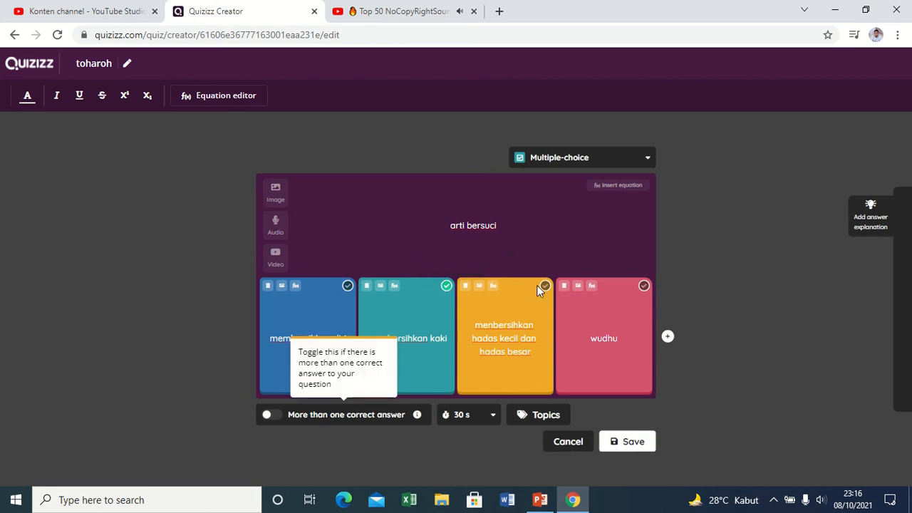
click(545, 286)
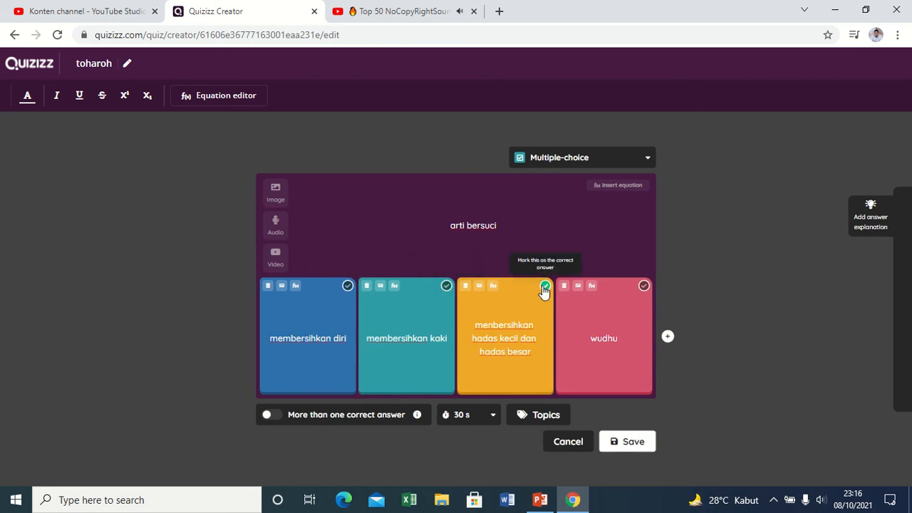
click(495, 325)
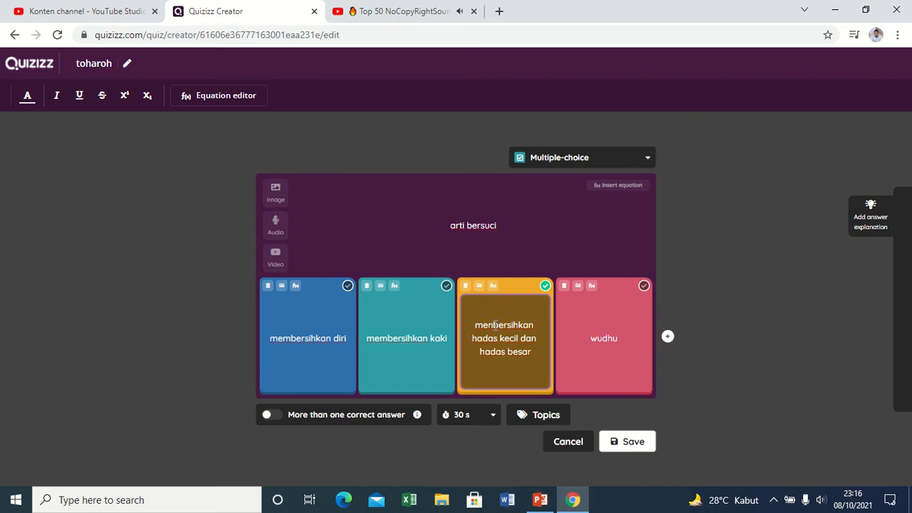
key(BackSpace)
text(m)
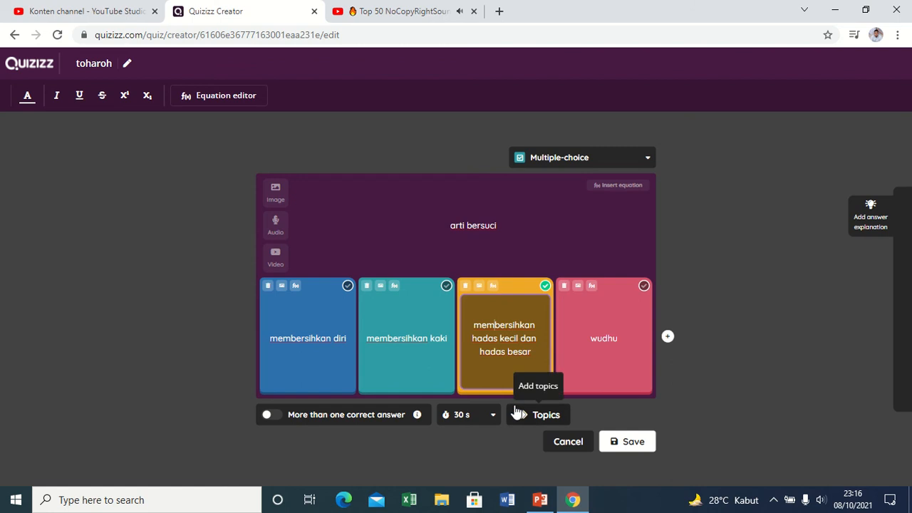
- Set the time limit of the "arti bersuci" question to 30 seconds
click(490, 420)
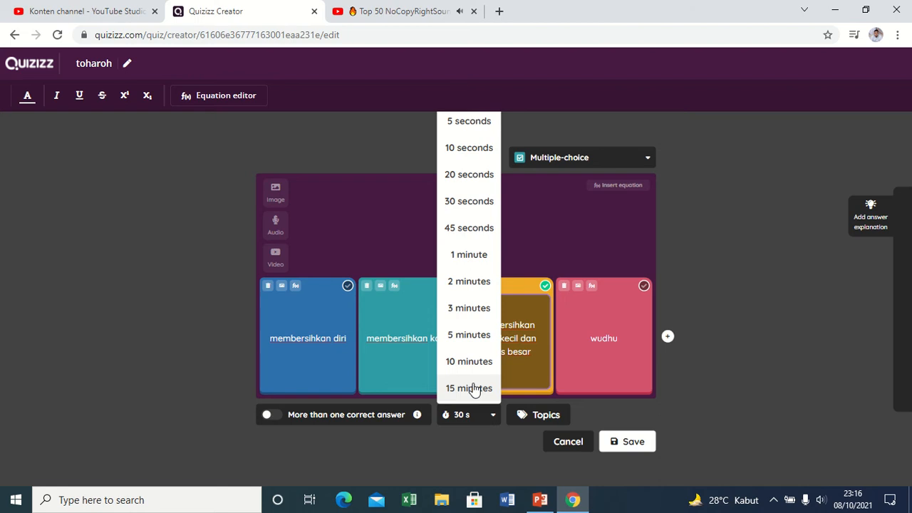
click(466, 202)
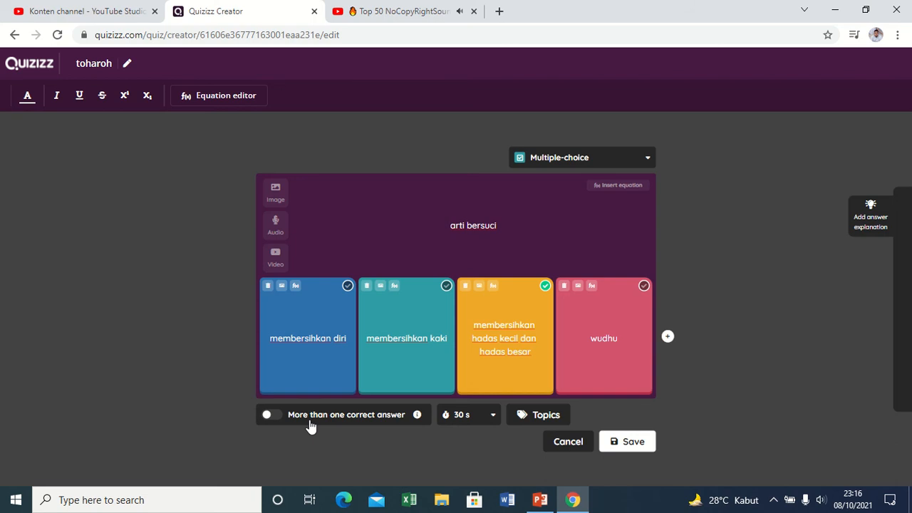
- Try allowing more than one correct answer with "wudhu" also marked, and return the question to a single correct answer
click(267, 415)
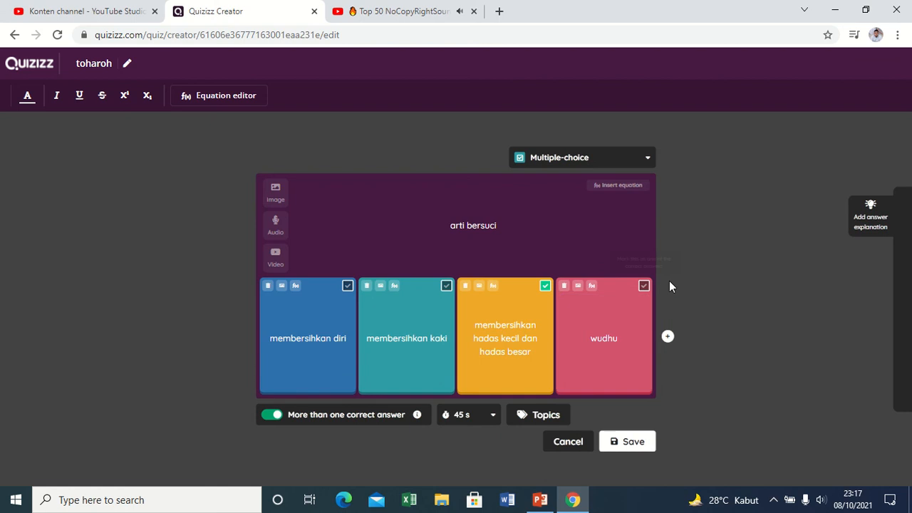
click(644, 286)
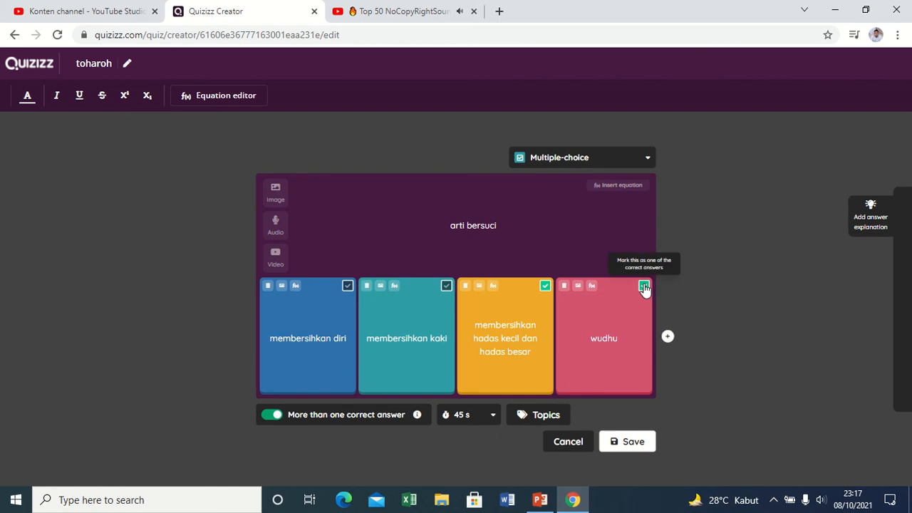
click(644, 286)
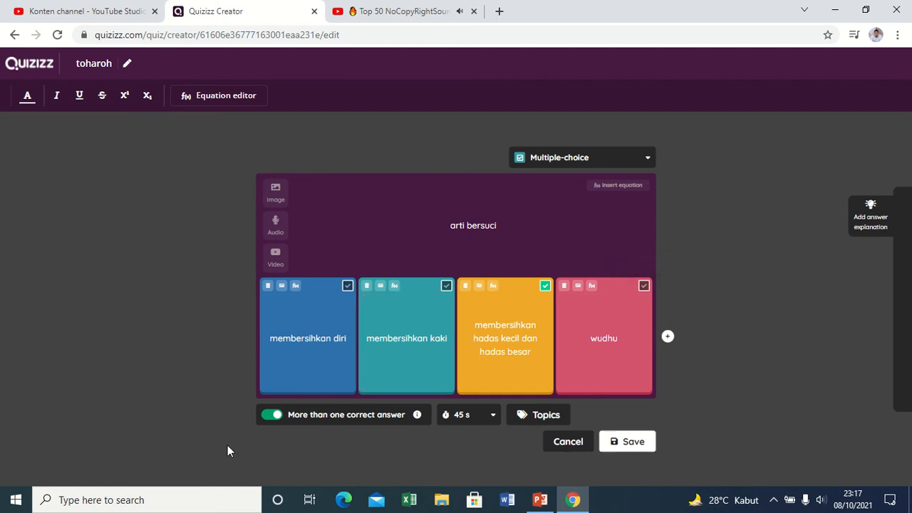
click(266, 420)
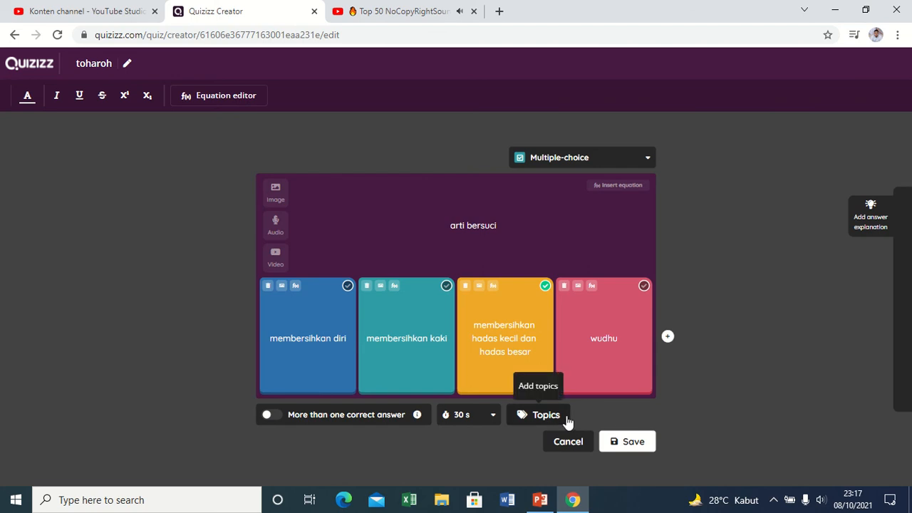
- Save the "arti bersuci" question and start another multiple-choice question
click(625, 442)
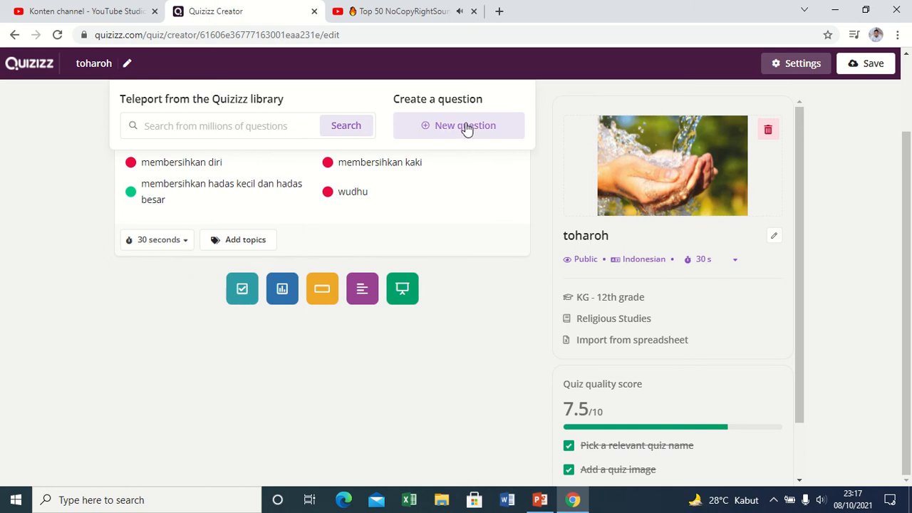
click(246, 289)
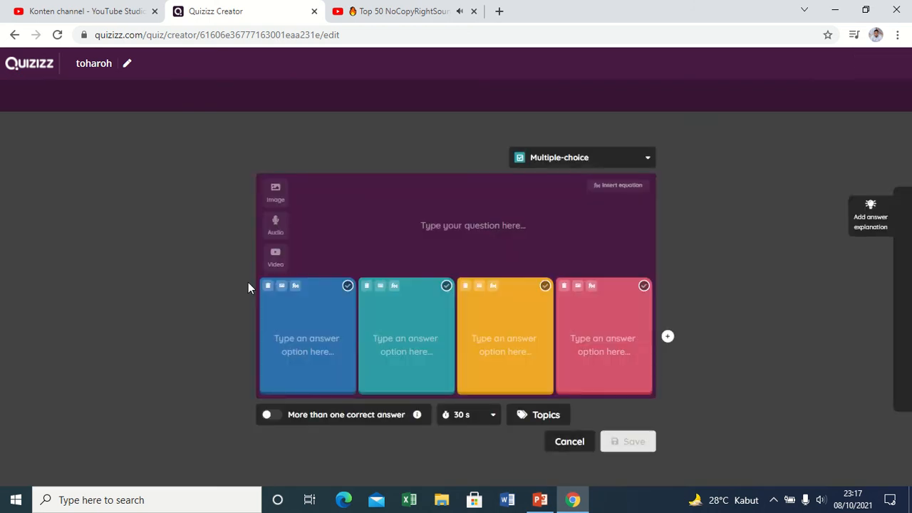
- Search images for "wudhu" and insert the pink illustration of the ablution steps into the question
click(277, 196)
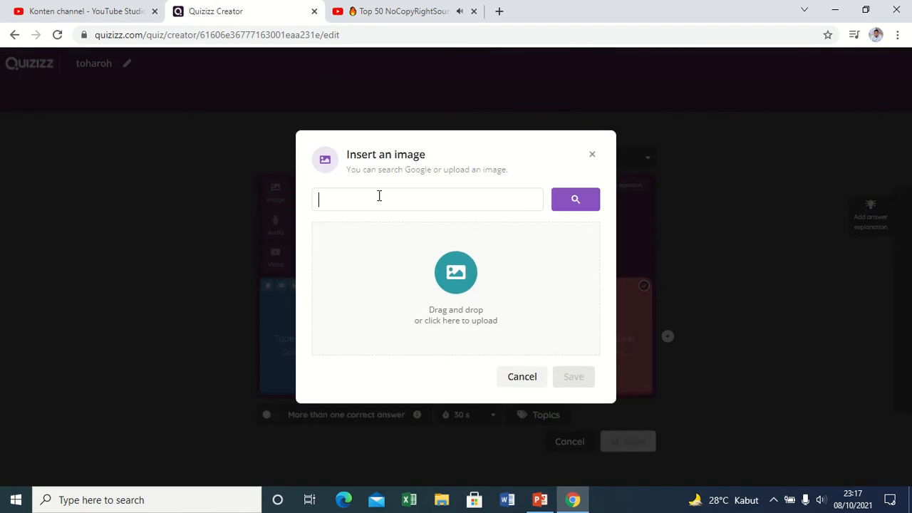
text(wudhlu)
key(Return)
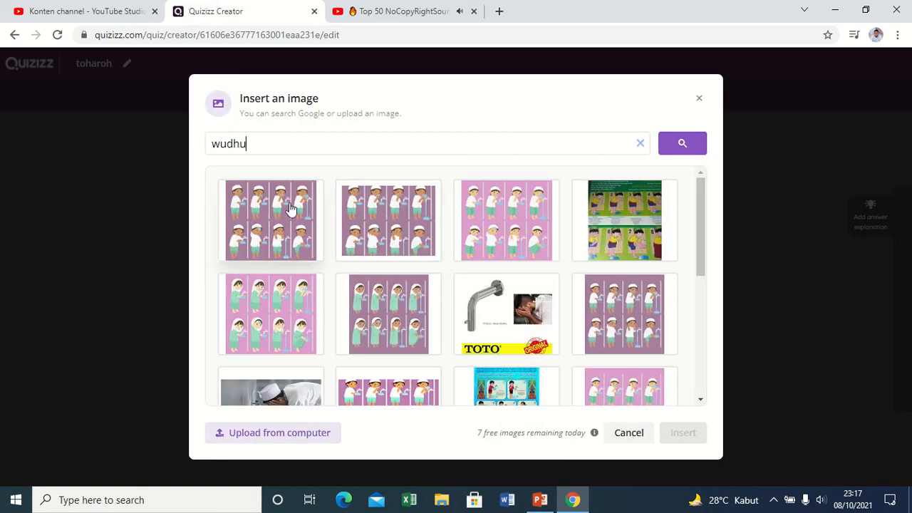
click(506, 217)
click(682, 433)
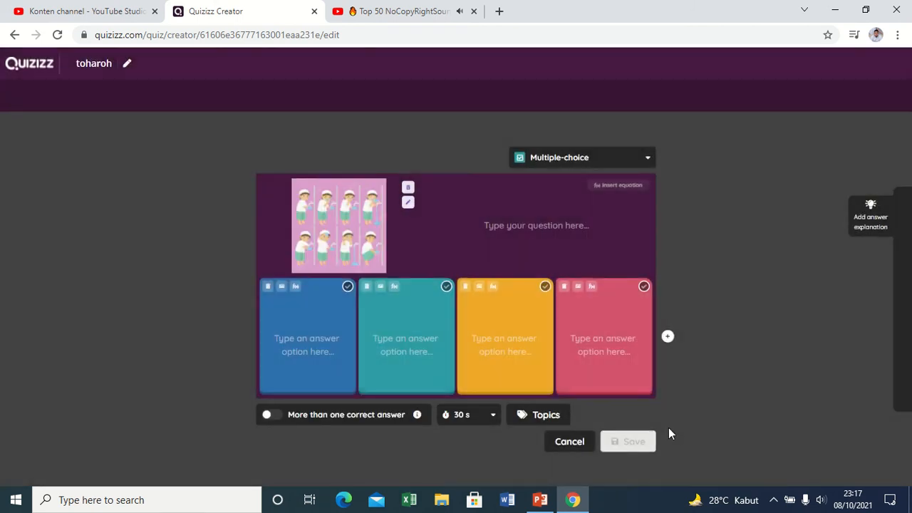
- Enter the question text "urutan wudhu yang benar adalah.." beside the image
click(500, 231)
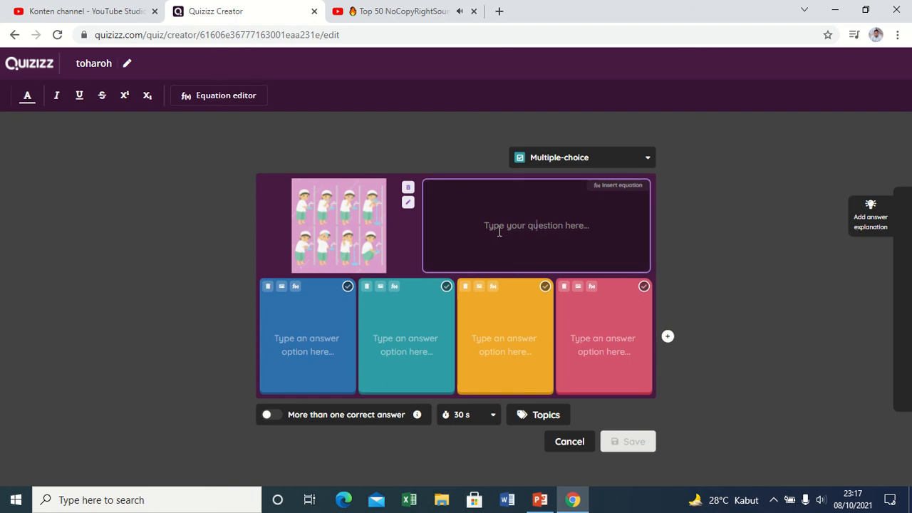
text(ue)
text(rutan w)
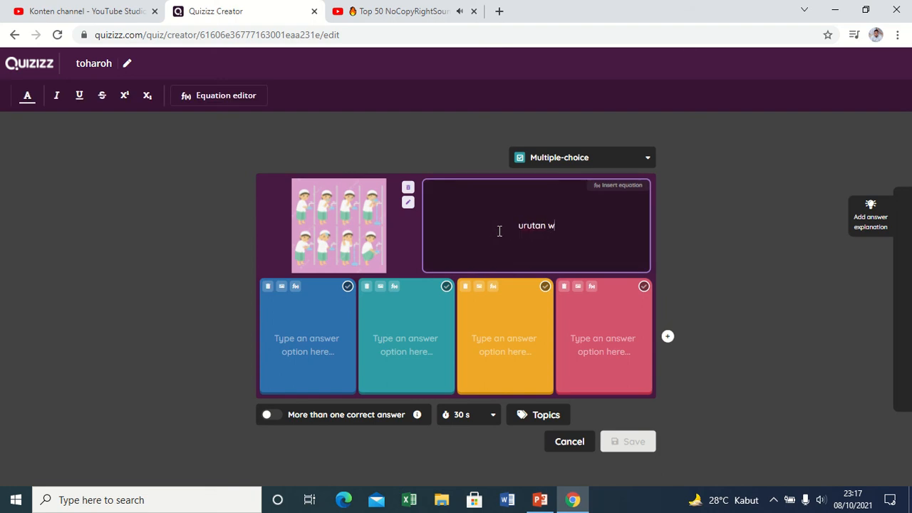
text(udhu yang benar adalah)
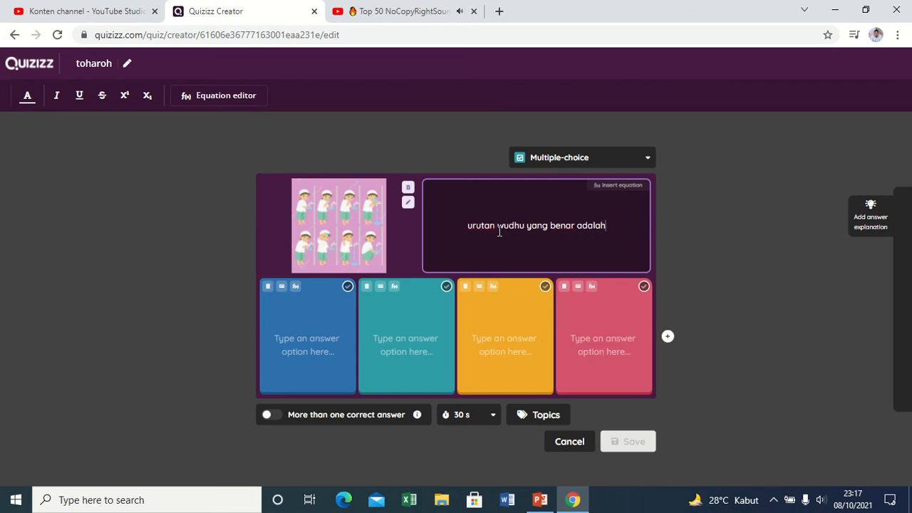
text(..)
- Fill the four answer options with the placeholder letters "a", "b", "c" and "d"
click(315, 330)
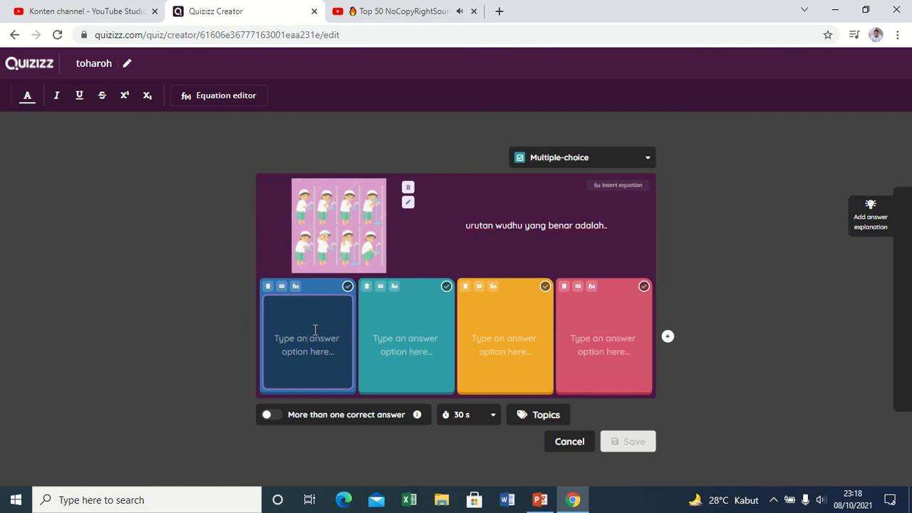
text(a)
click(390, 336)
text(b)
click(491, 343)
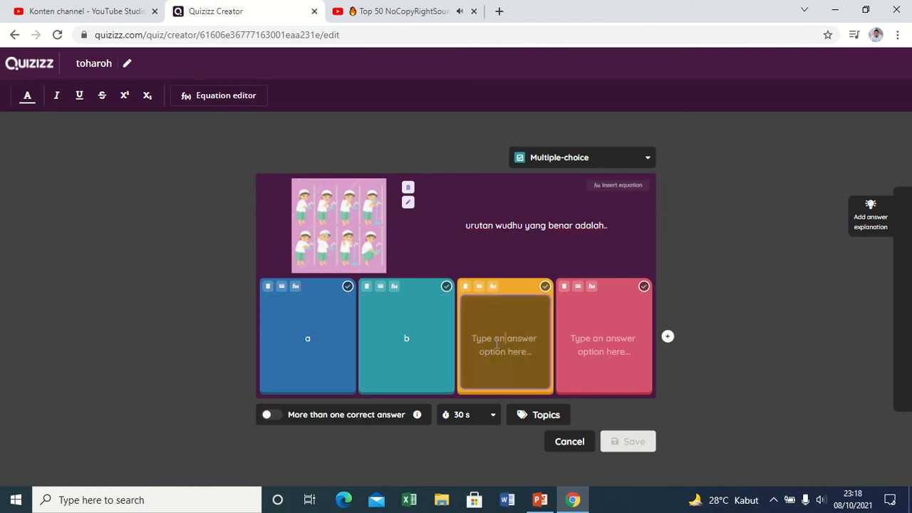
text(c)
click(618, 344)
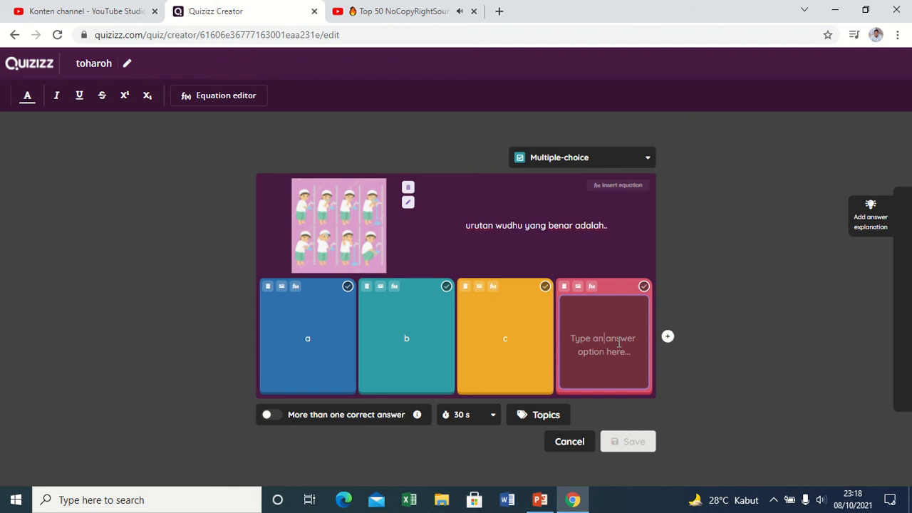
text(d)
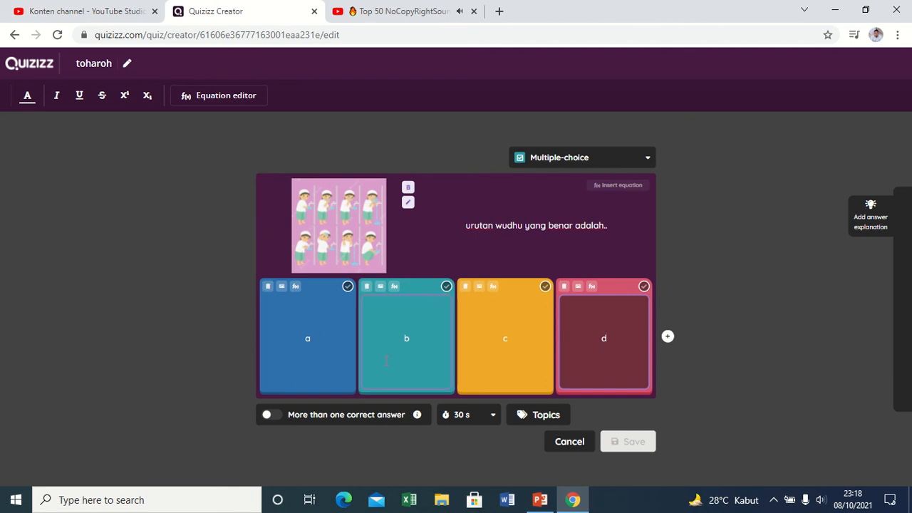
- Replace the first answer with "cuci tangan, kumur, basuh muka"
click(321, 343)
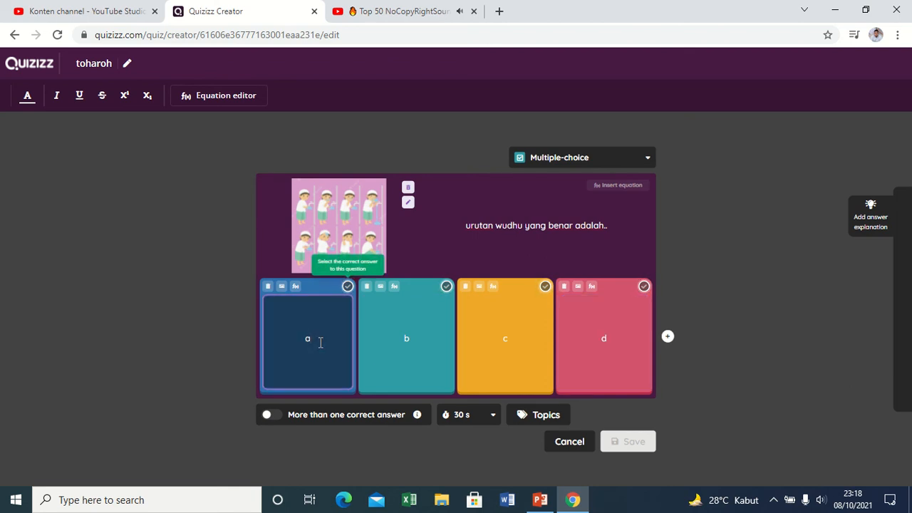
key(BackSpace)
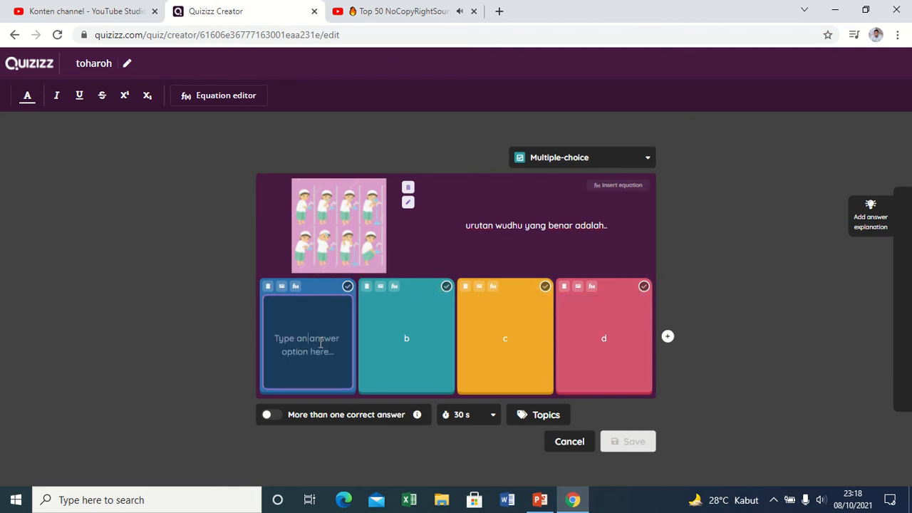
text(kumur)
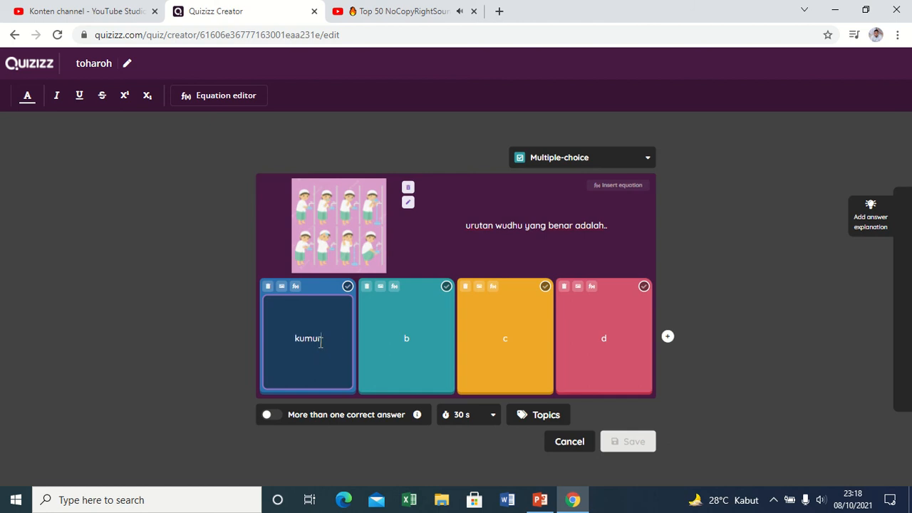
key(BackSpace)
key(BackSpace)
key(BackSpace)
key(BackSpace)
key(BackSpace)
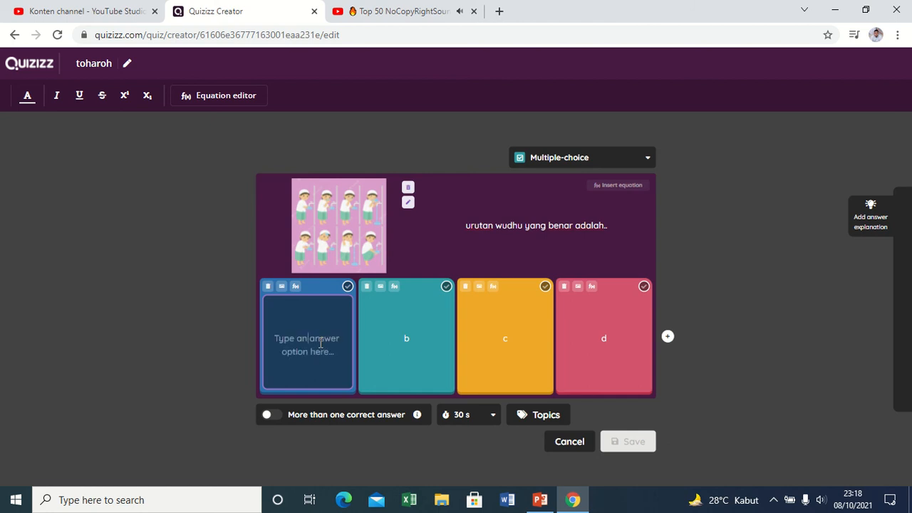
text(cuci a)
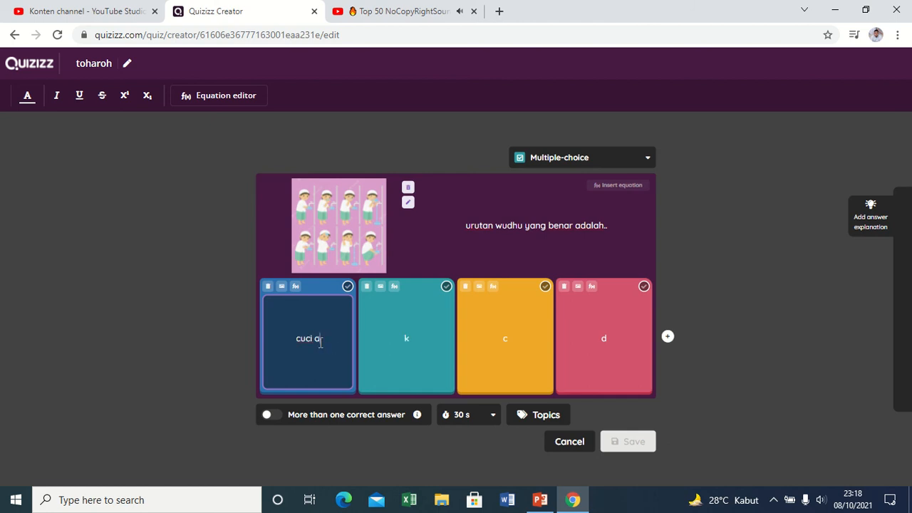
key(BackSpace)
text(tagan)
key(BackSpace)
key(BackSpace)
key(BackSpace)
text(ngan, kumur)
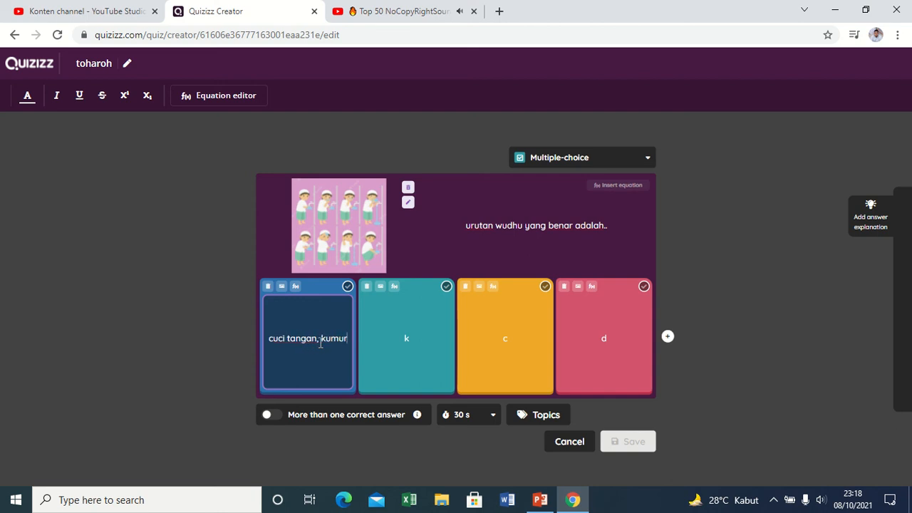
text(, basu)
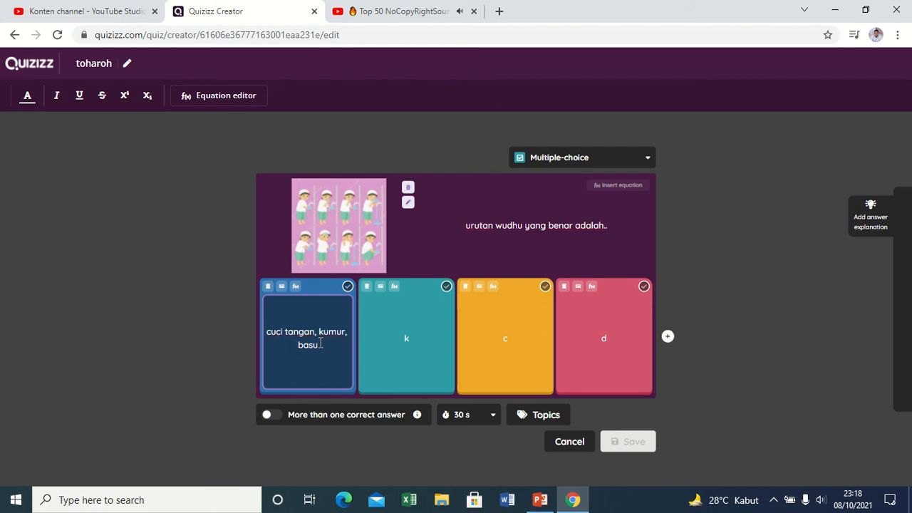
text(h muka)
- Replace the second answer with "kumur, cuci tangan , basuh muka"
click(419, 332)
key(BackSpace)
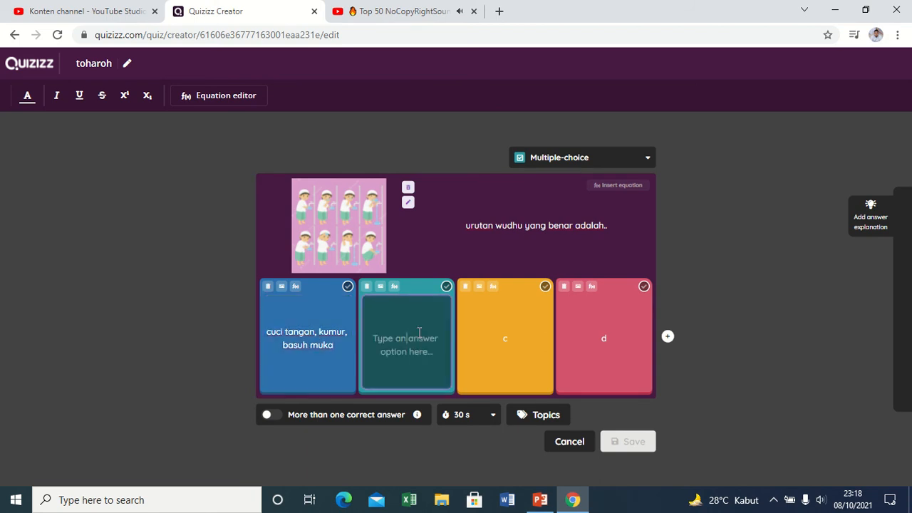
text(kumu)
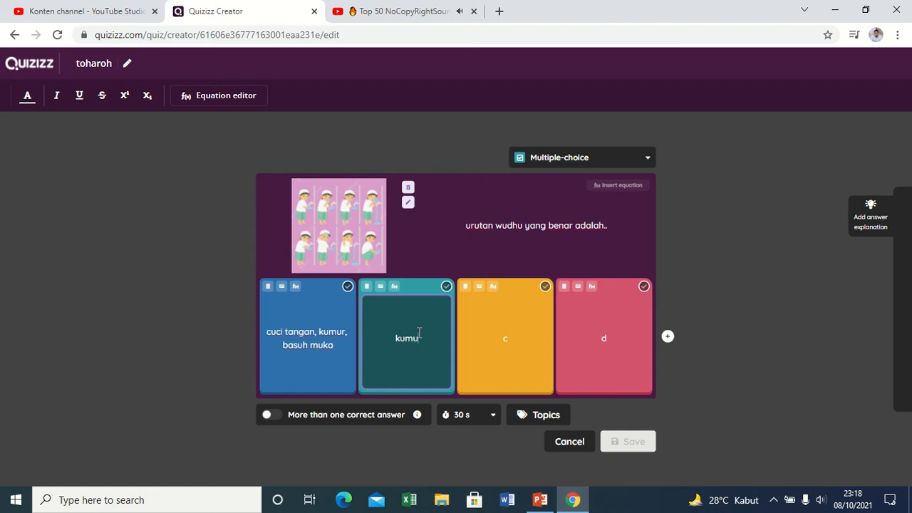
text(r, cuci tangan , basuk)
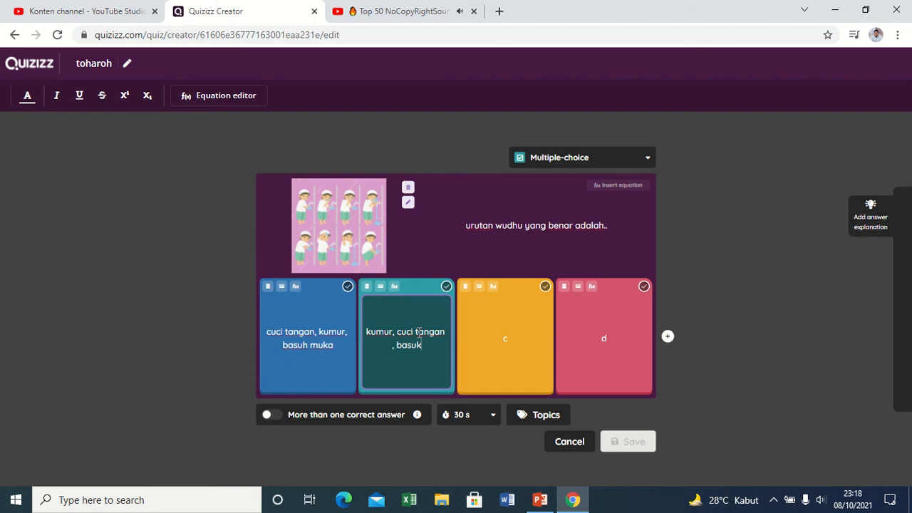
key(BackSpace)
text(h muka)
- Replace the third answer with "cuci muka, kumur kumur, basuh hidung"
click(502, 326)
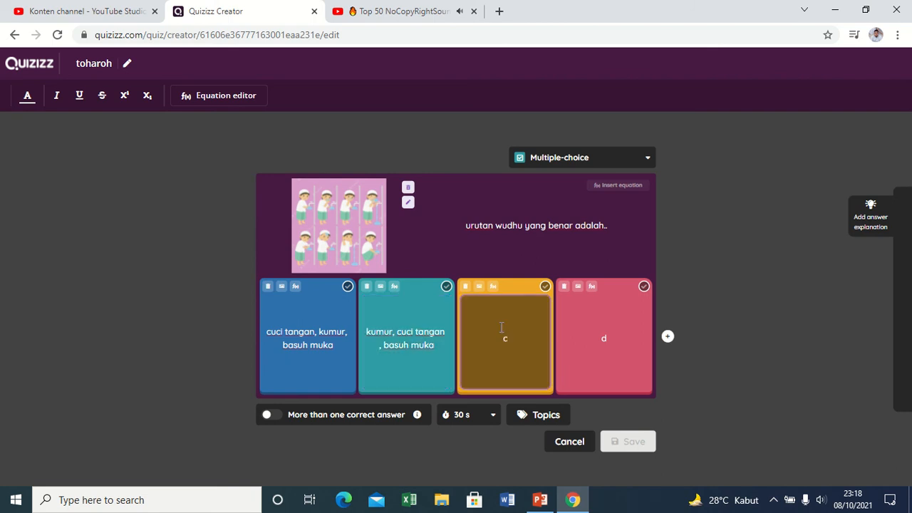
key(BackSpace)
text(cuci muka, kumr)
key(BackSpace)
text(ur kumur)
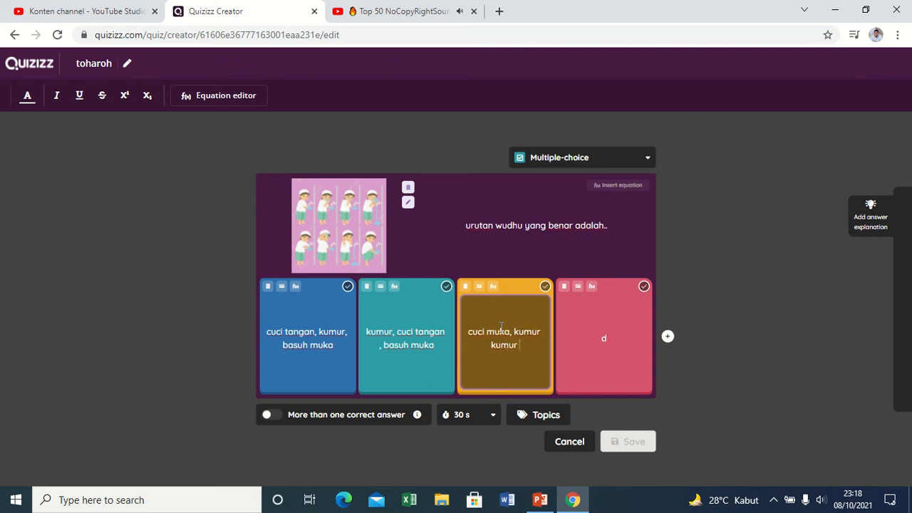
text(, basuh hidung)
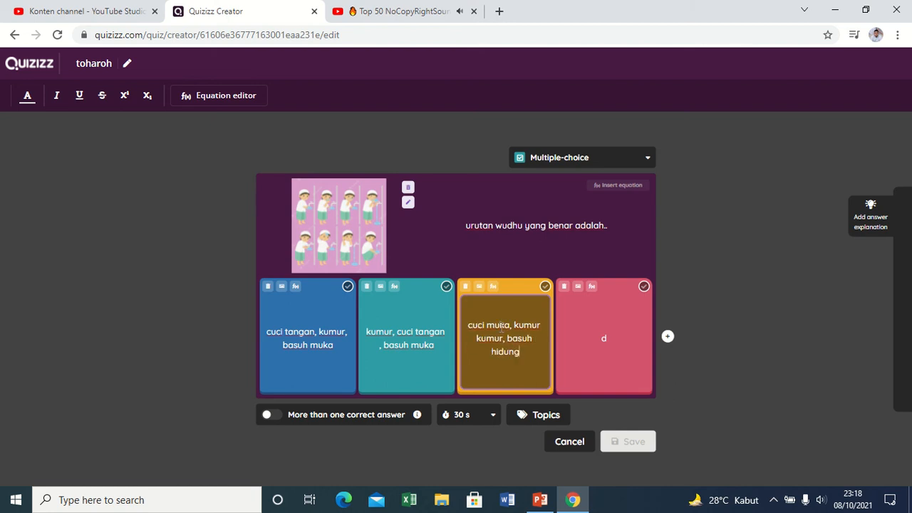
- Replace the fourth answer with "cuci muka dan kaki"
click(618, 339)
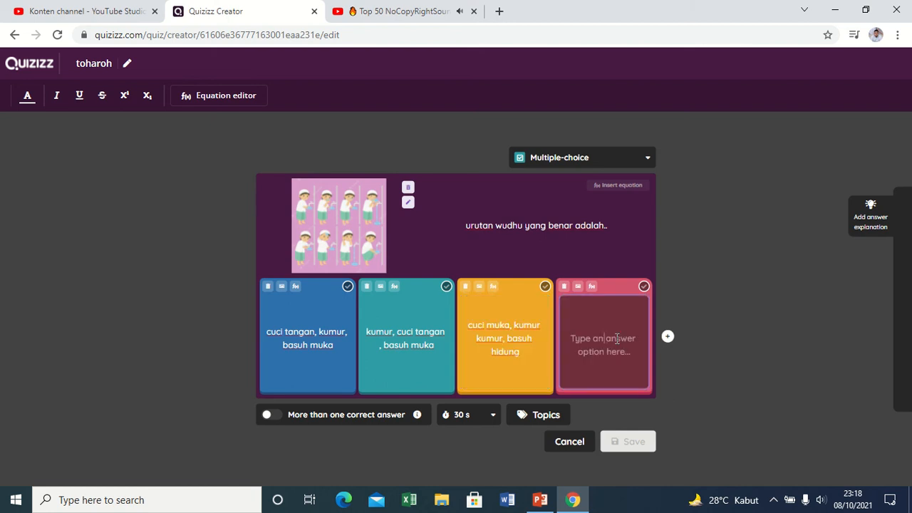
text(cuci)
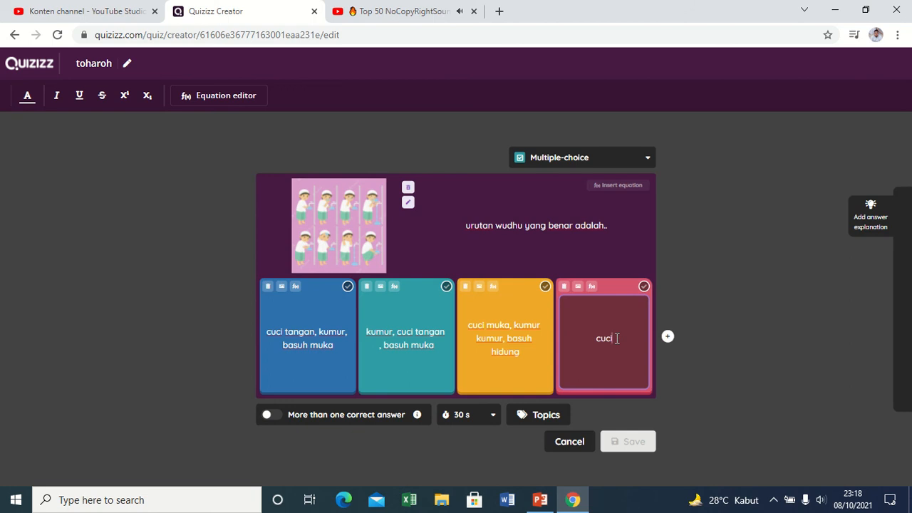
text( muka dan kaki)
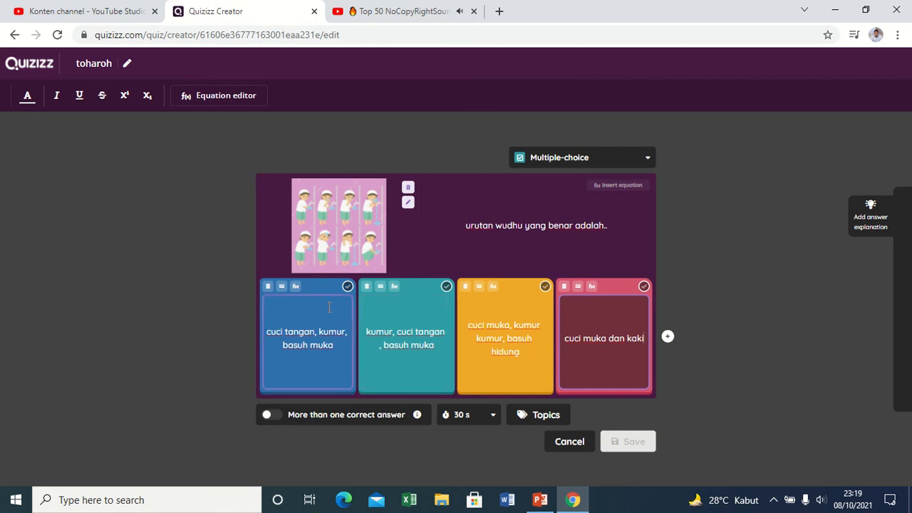
- Mark "cuci tangan, kumur, basuh muka" as the correct answer and save the question
click(347, 285)
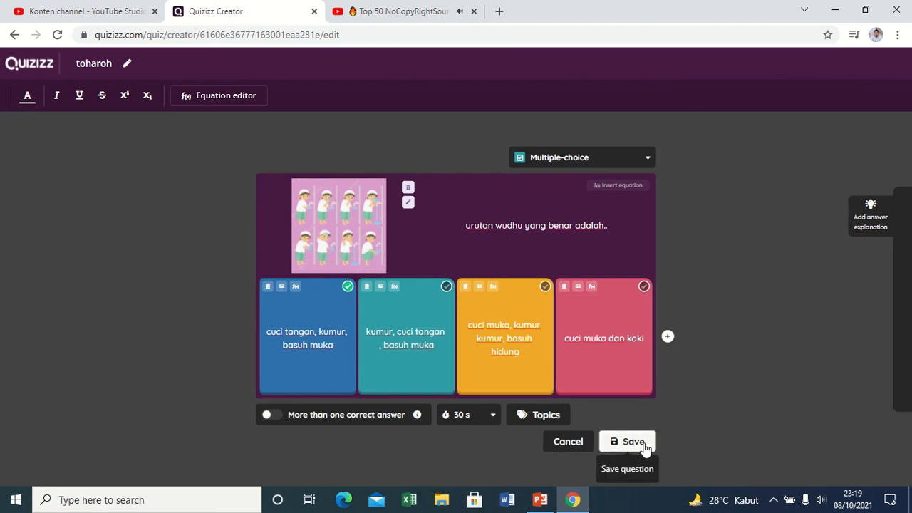
click(643, 445)
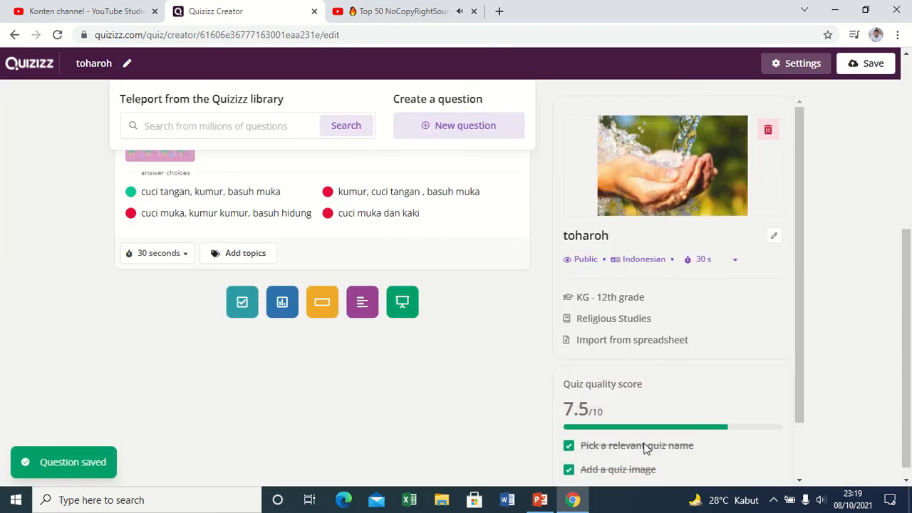
- Add a new multiple-choice question and try to attach a video to it
click(240, 301)
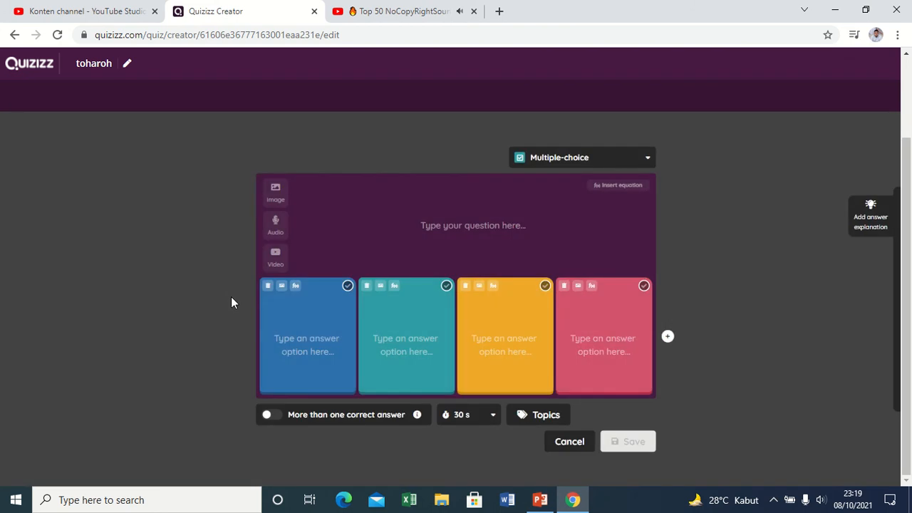
click(275, 257)
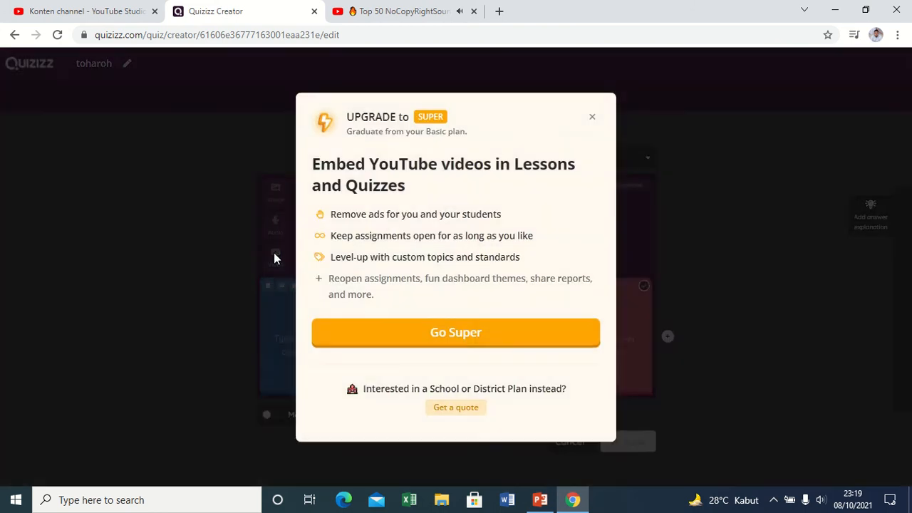
click(592, 117)
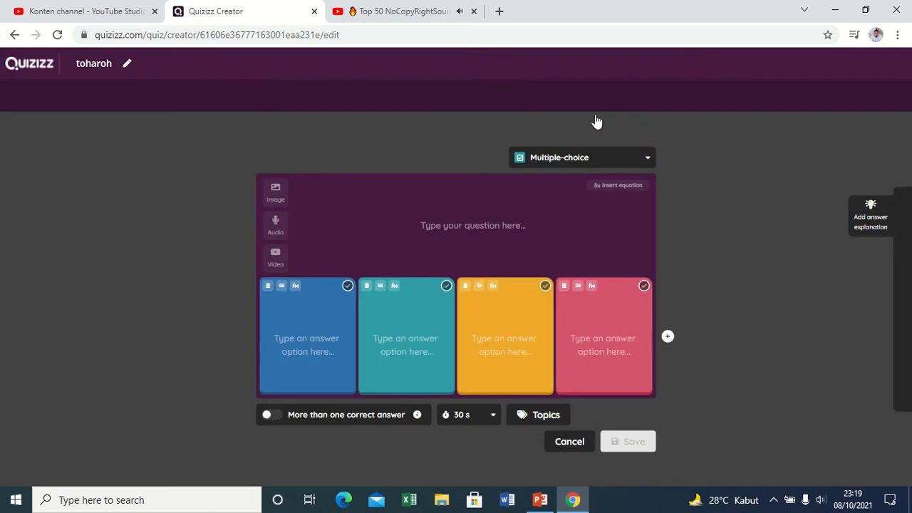
- Search the question images for "tayamum" and insert the first result, the boy in blue performing the steps on a white background
click(277, 200)
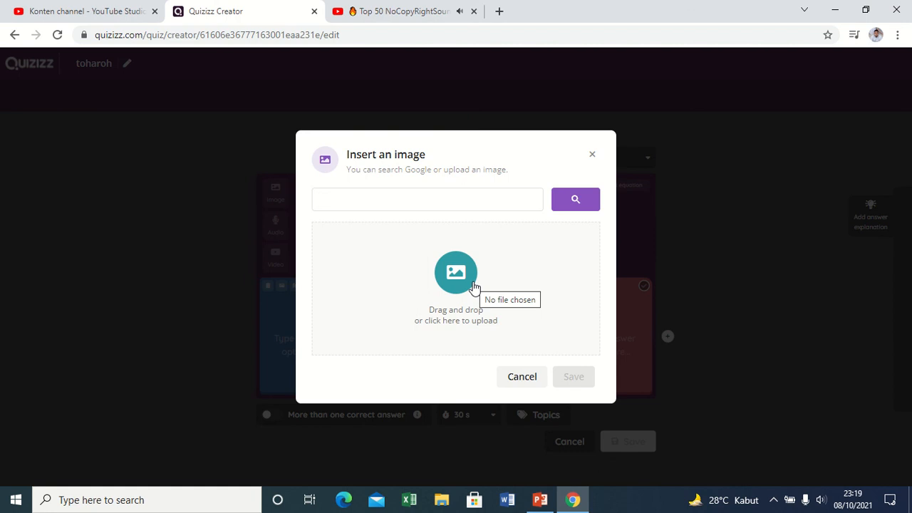
click(397, 203)
text(tayamum)
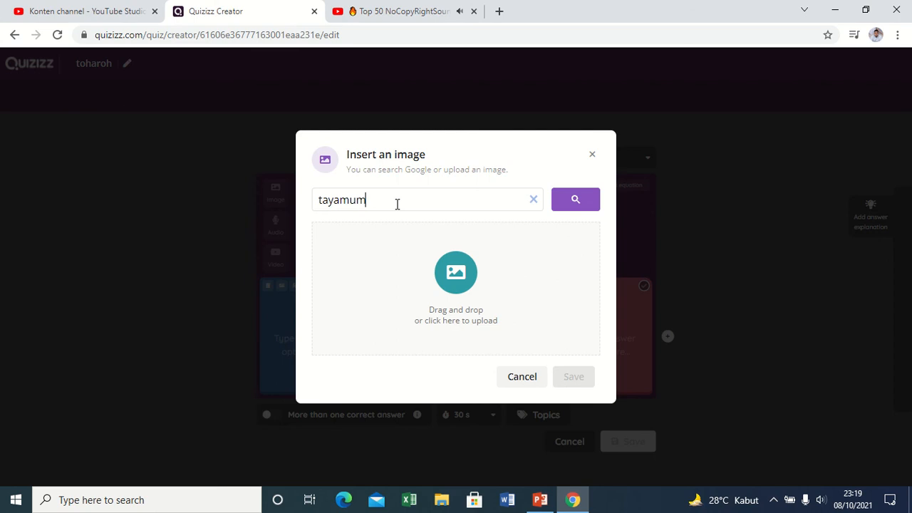
key(Return)
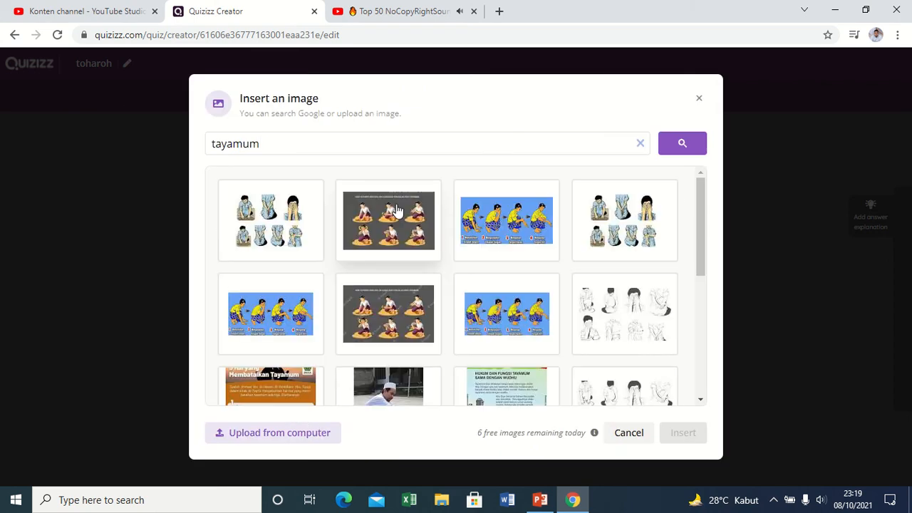
click(278, 207)
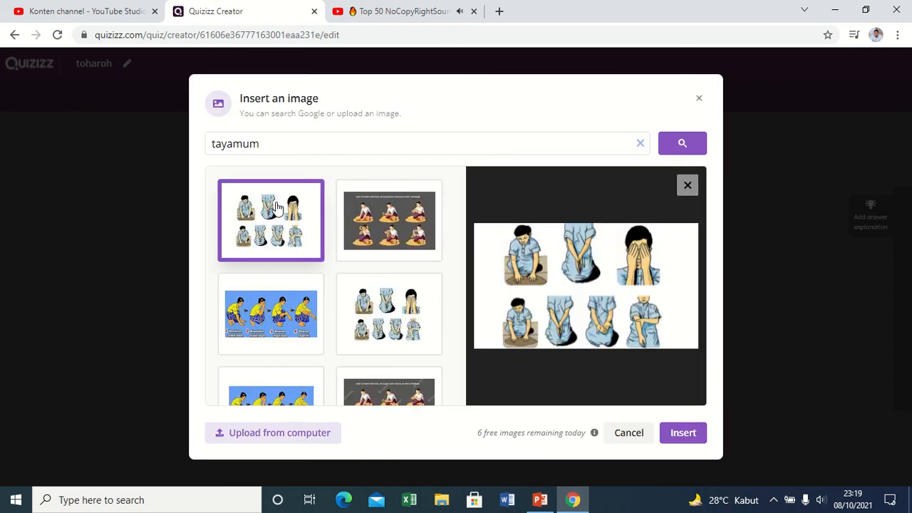
click(670, 432)
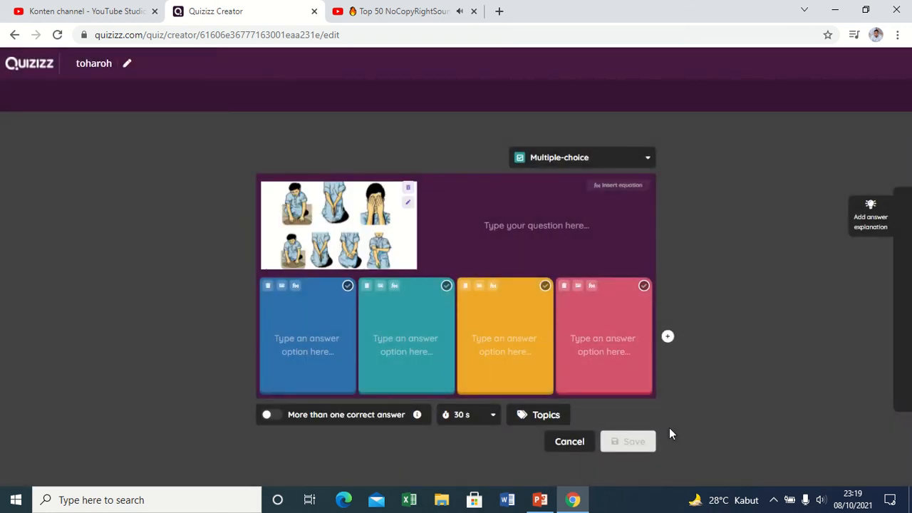
- Enter the question text "gerakan berikut adalah" beside the tayamum image
click(538, 240)
text(ger)
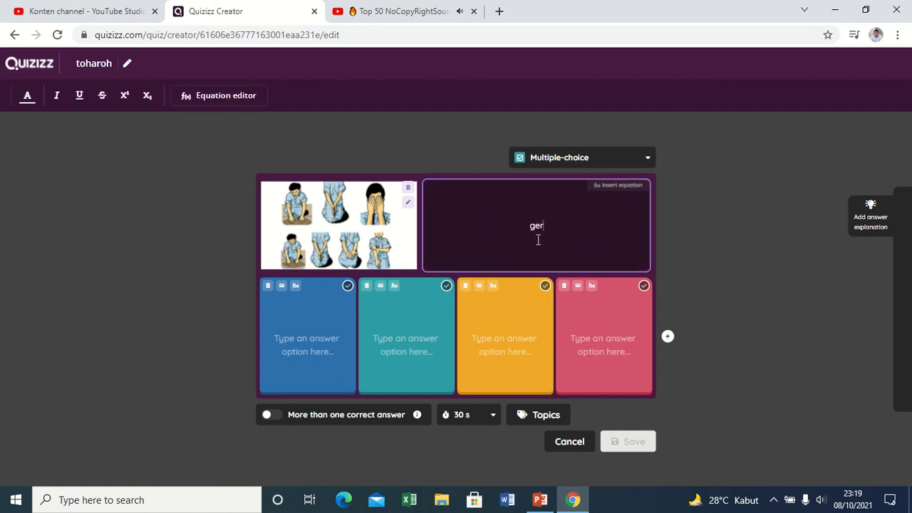
text(akan berikut adalah)
- Fill the four answer options in order with "wudhu", "main pasir", "tamyamum" and "duduk"
click(289, 325)
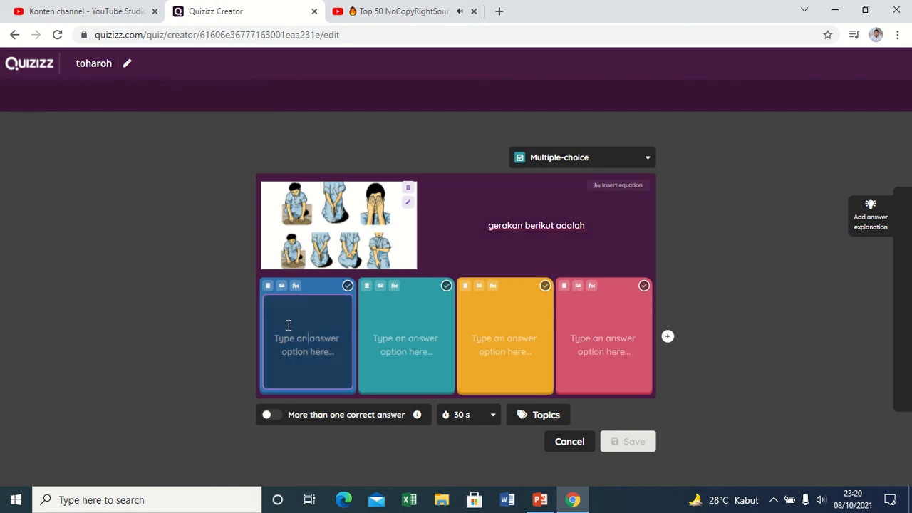
text(wudhu)
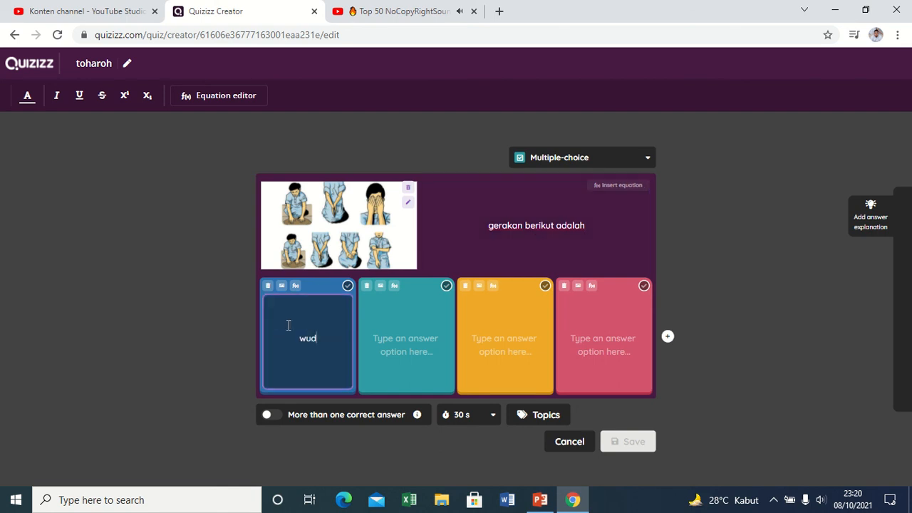
click(398, 338)
text(main)
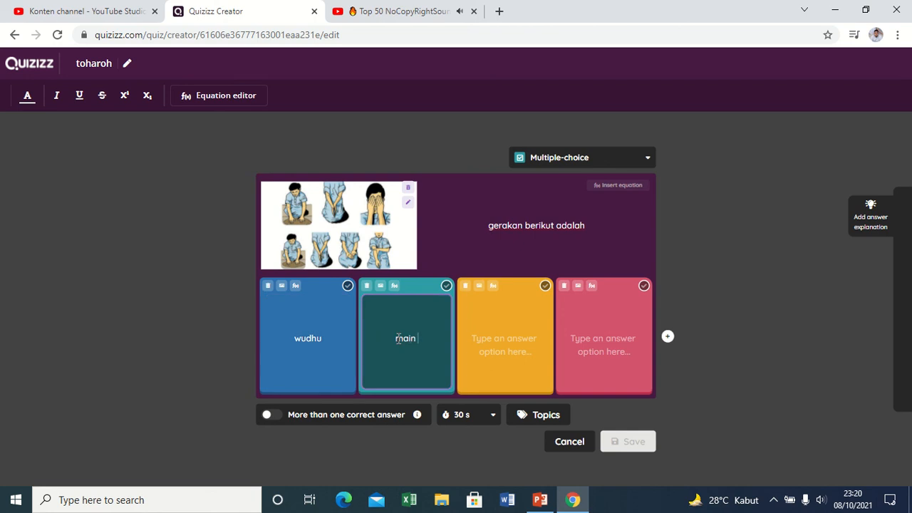
text( pasir)
click(484, 330)
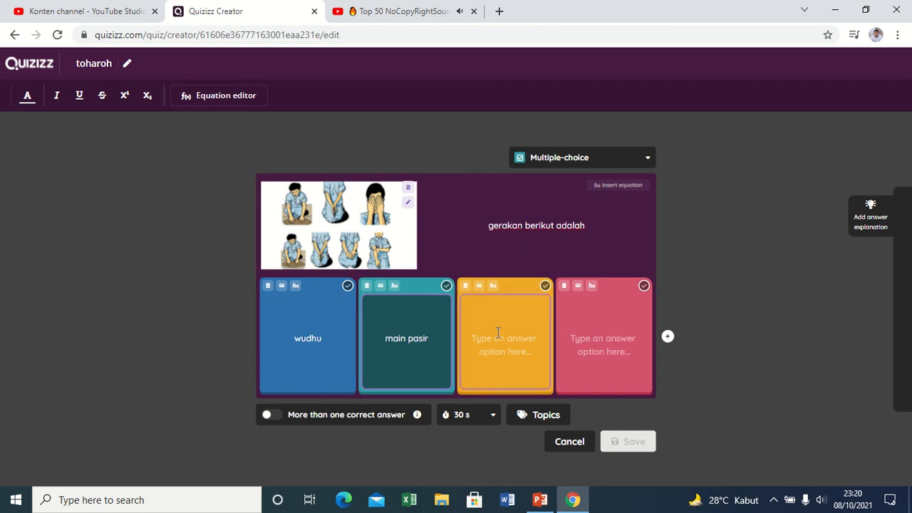
text(tamyamum)
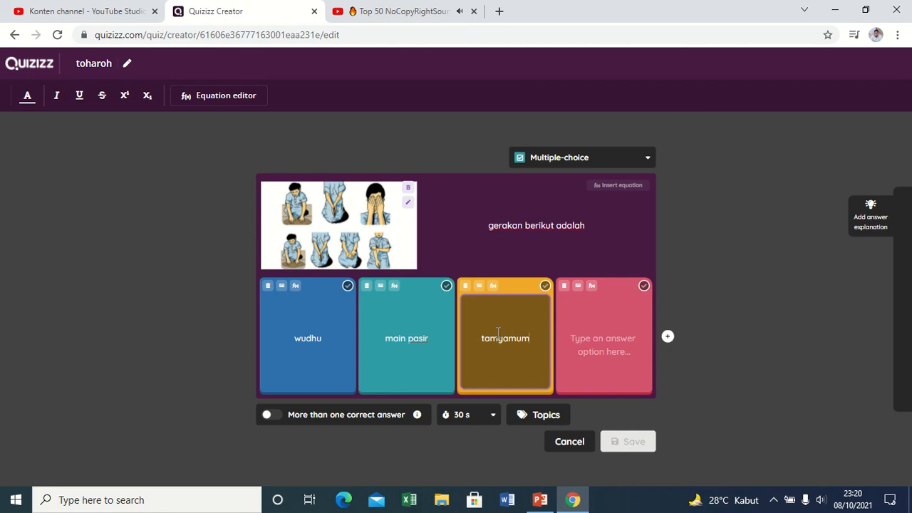
click(603, 370)
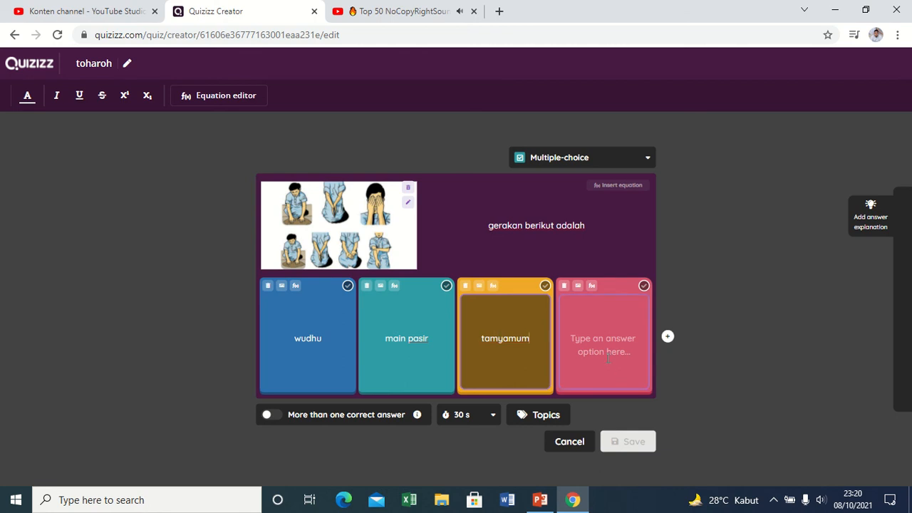
text(duduk)
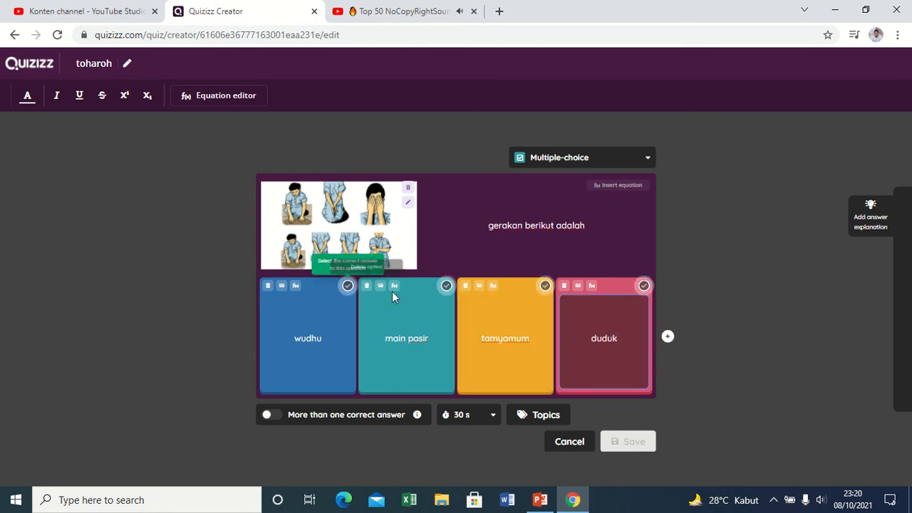
- Mark "tamyamum" as the correct answer and save the question
click(545, 287)
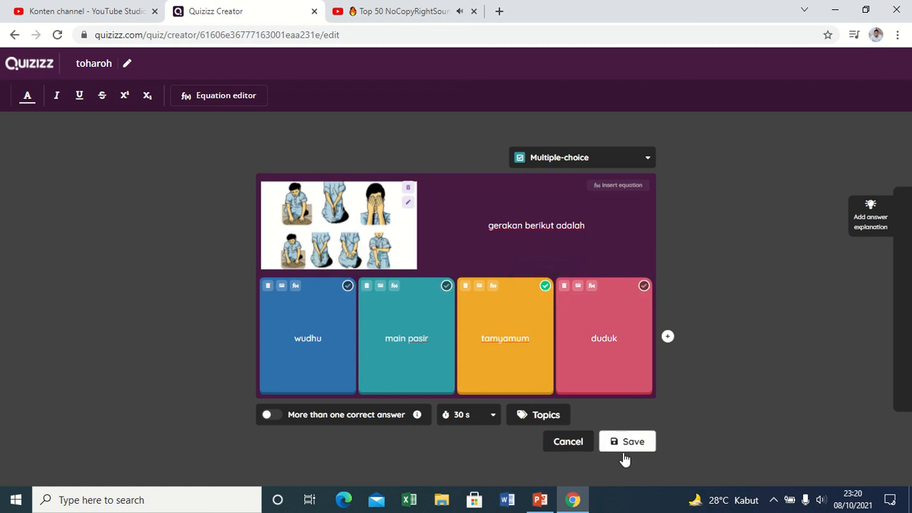
click(622, 445)
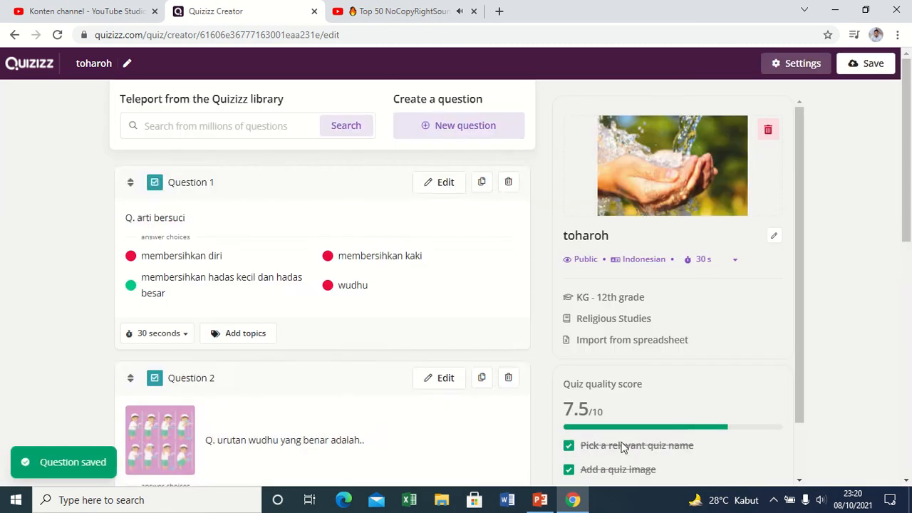
- Add another multiple-choice question with the text "buang anir kecil termasuk"
click(242, 303)
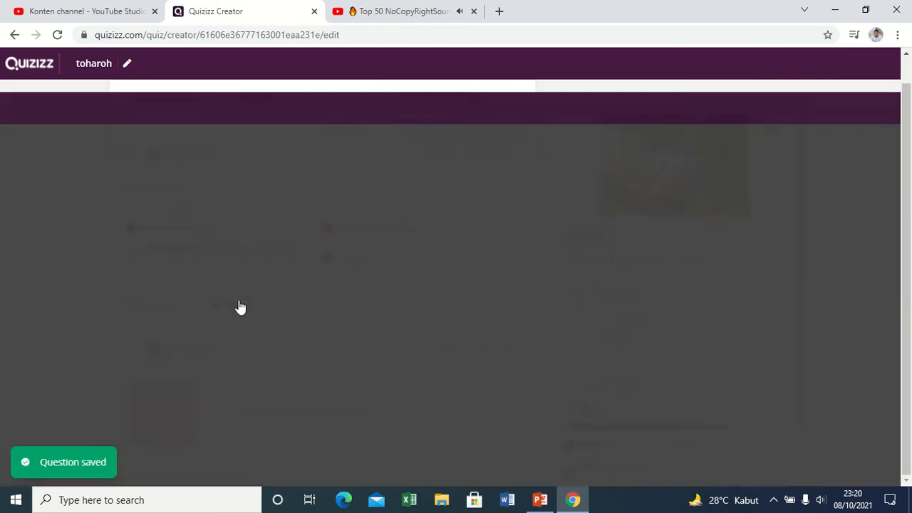
click(470, 232)
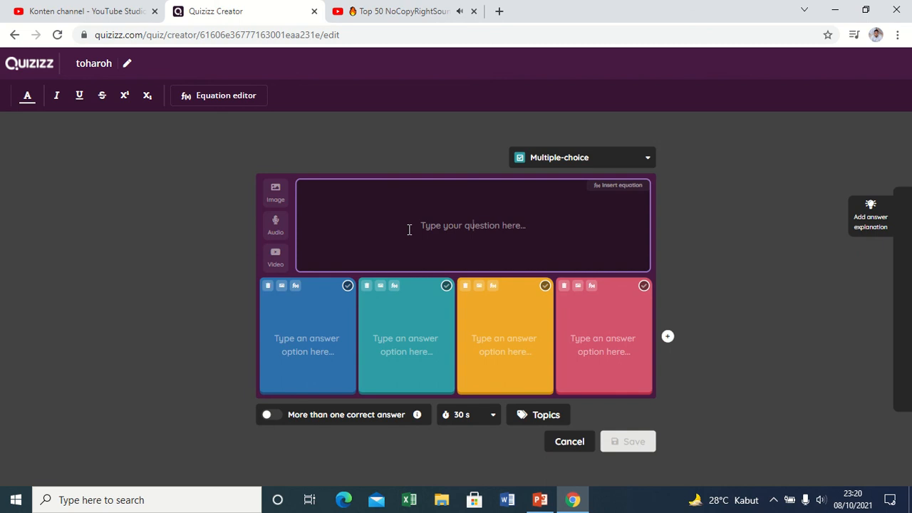
text(buang ani)
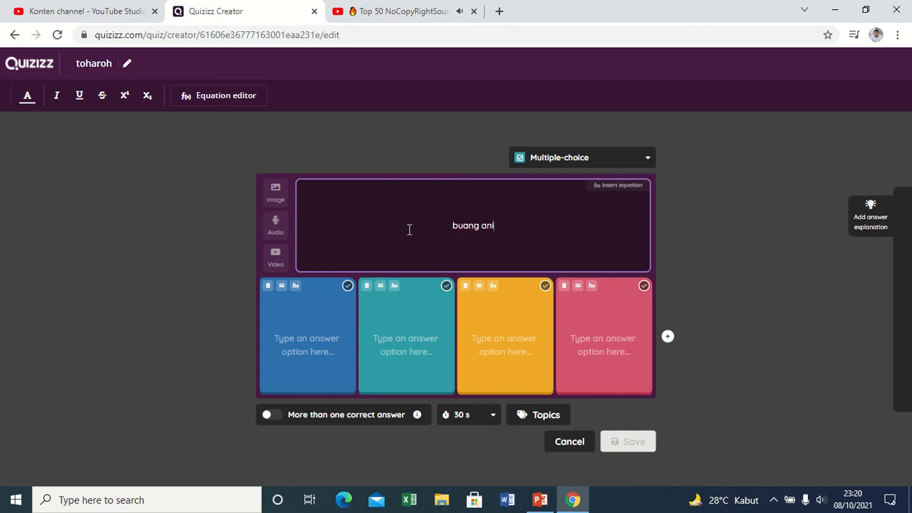
text(r kecil termasu)
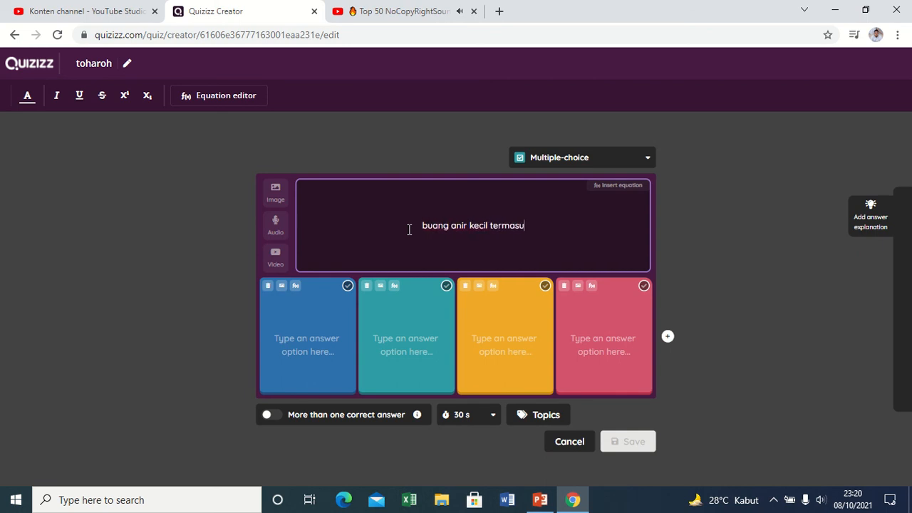
text(k)
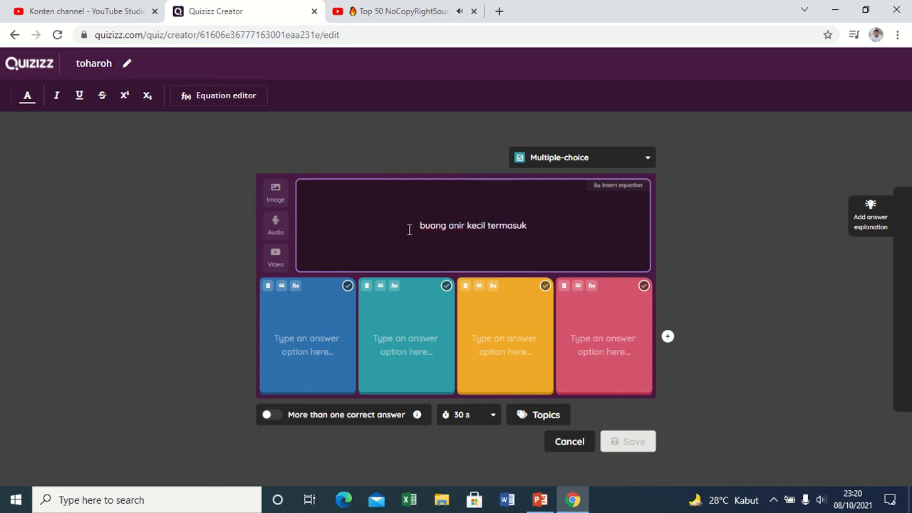
- Fill the four answer options in order with "najis", "hadas kecil", "hadas besar" and "suci"
click(329, 330)
text(najis)
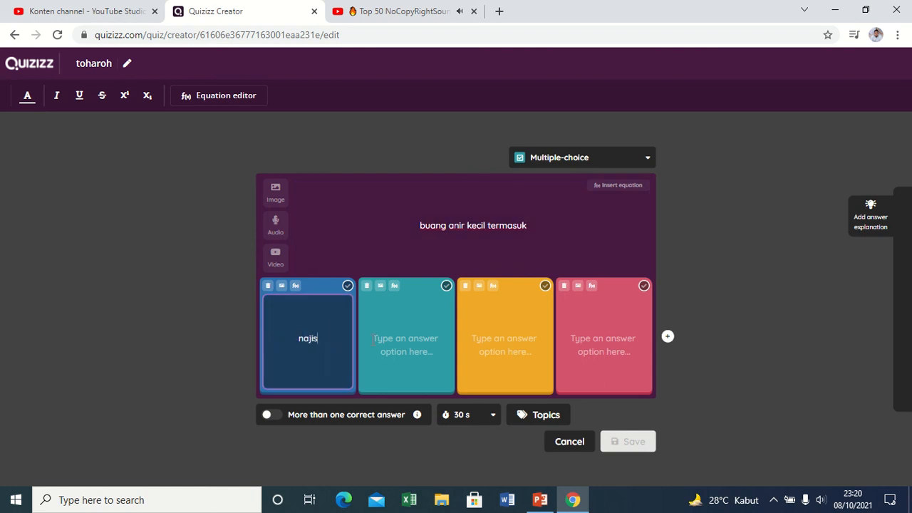
click(397, 351)
text(hadas kecil)
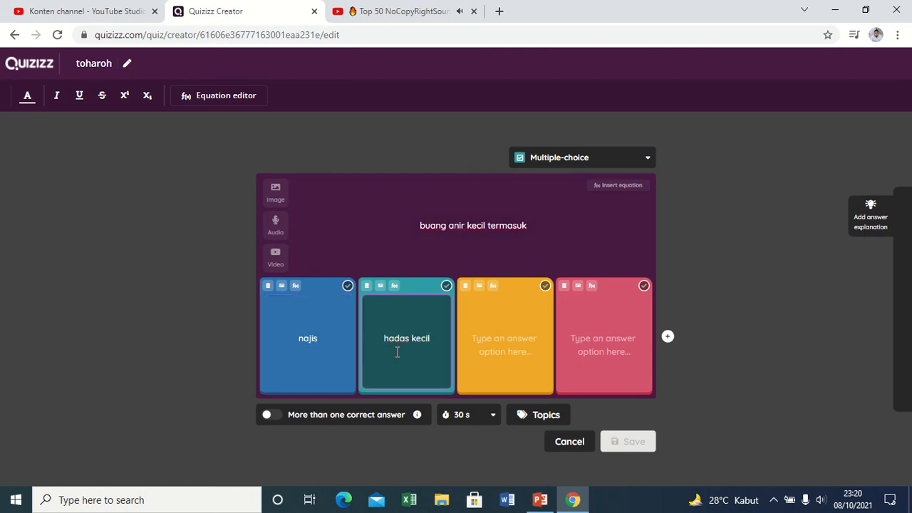
click(484, 337)
text(h)
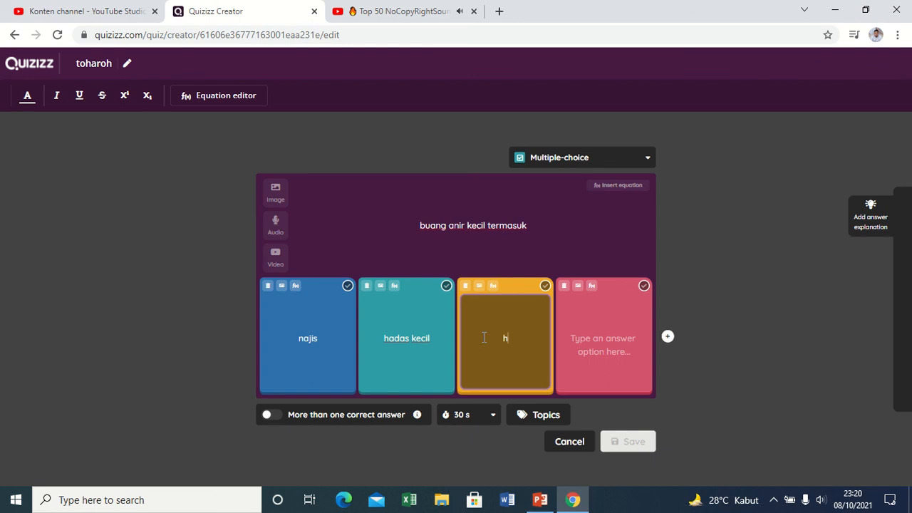
text(adas besar)
click(621, 329)
text(suci)
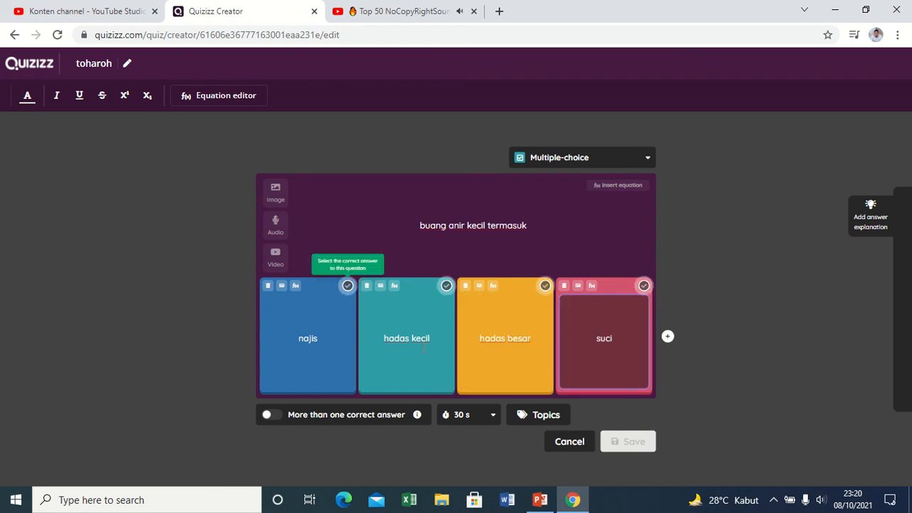
- Mark "hadas kecil" as the correct answer and save the question
click(445, 287)
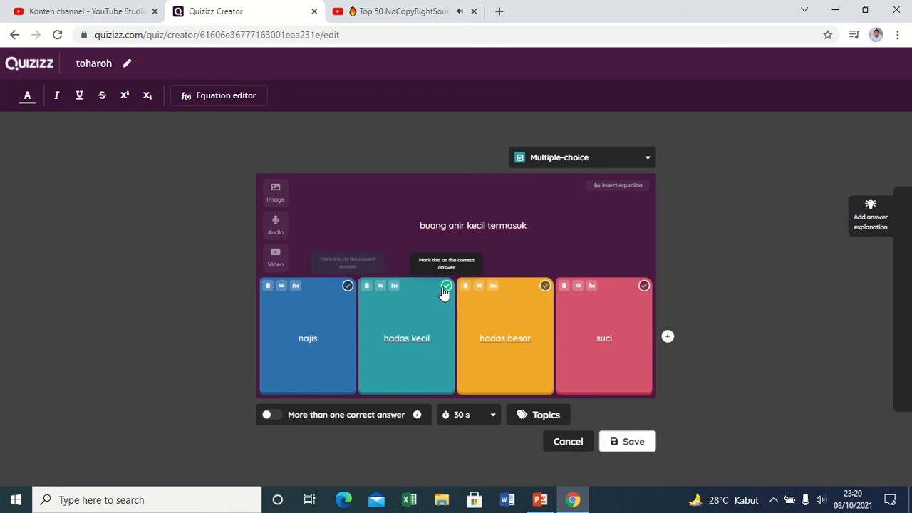
click(617, 442)
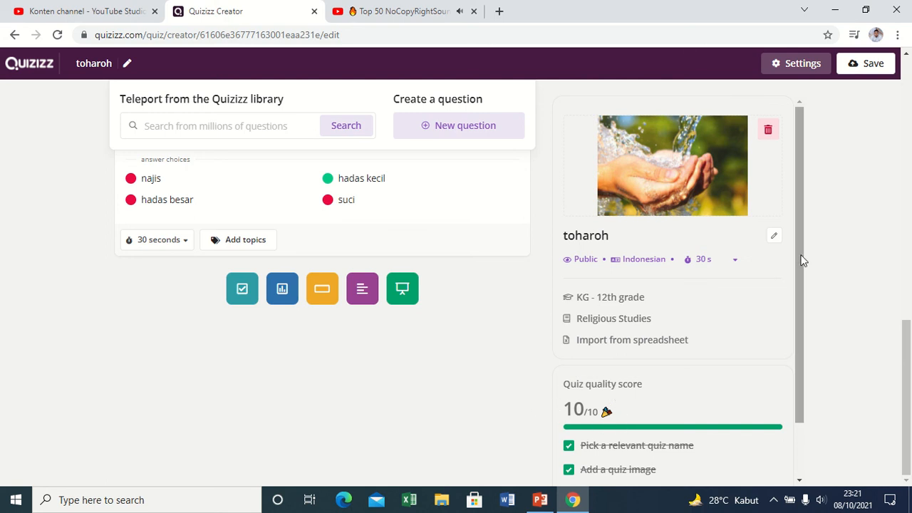
- Check the quiz quality checklist, then save the whole quiz with Indonesian, KG to 12th grade and public visibility
drag(802, 260, 802, 339)
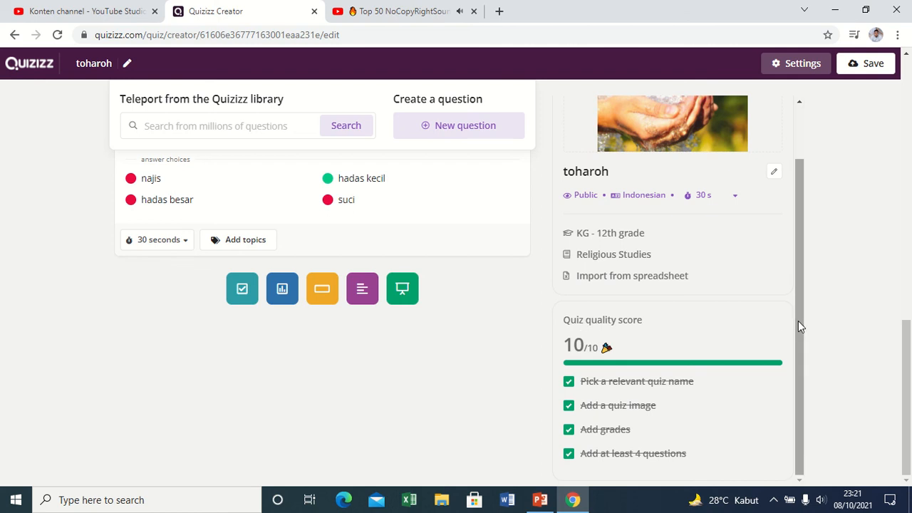
drag(798, 320, 787, 215)
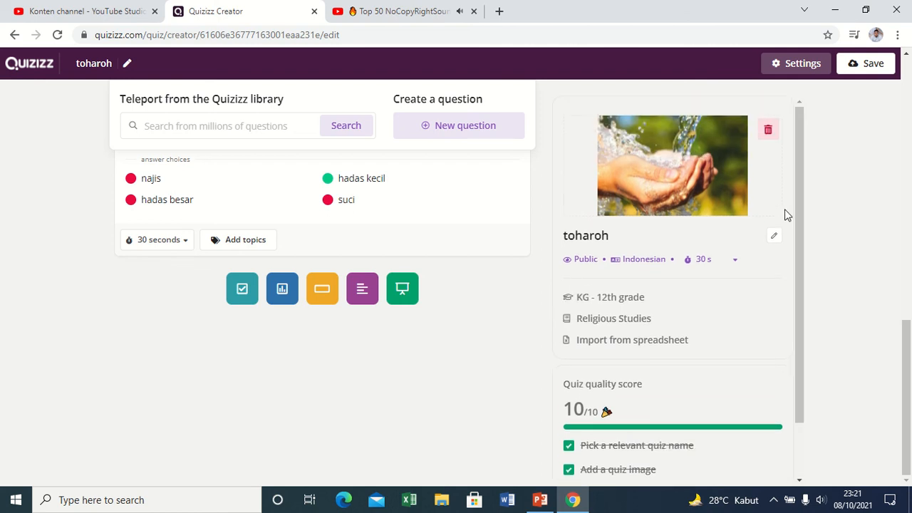
click(861, 66)
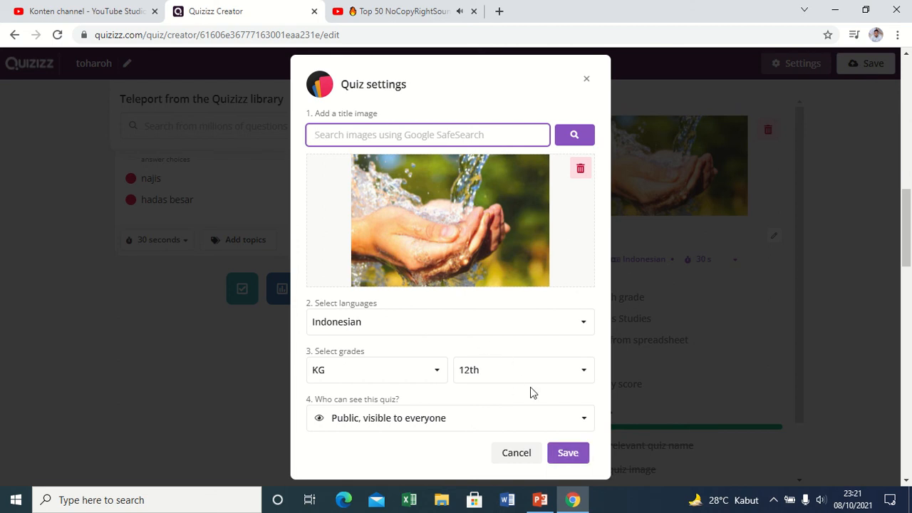
click(563, 454)
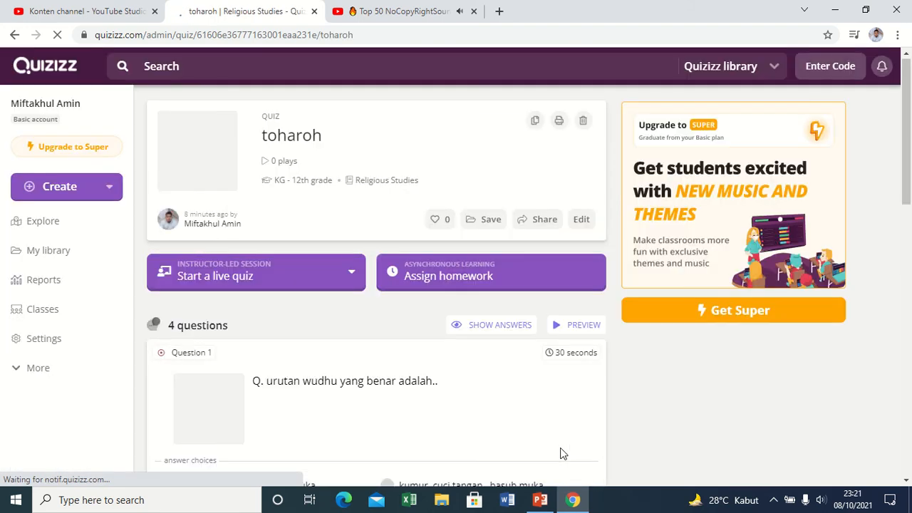
- Open the "toharoh" quiz from the personal library and set up a live session in Classic mode
click(43, 258)
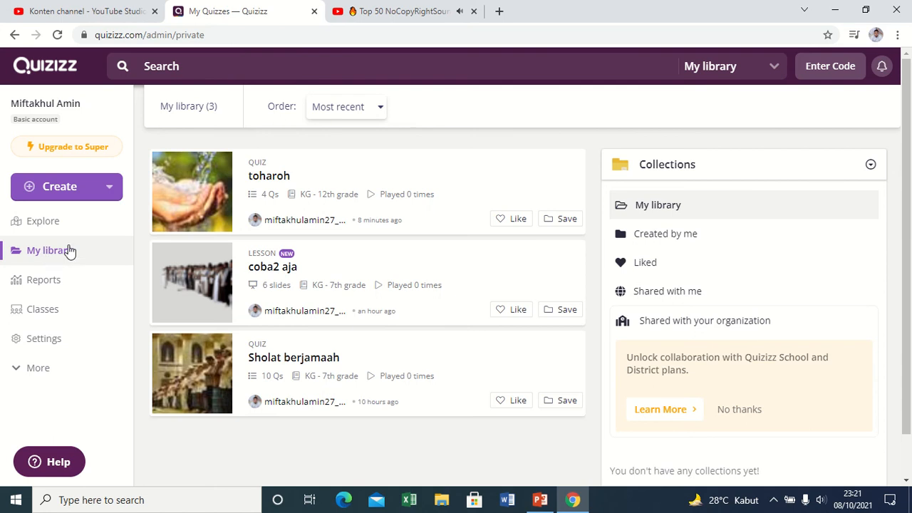
click(275, 177)
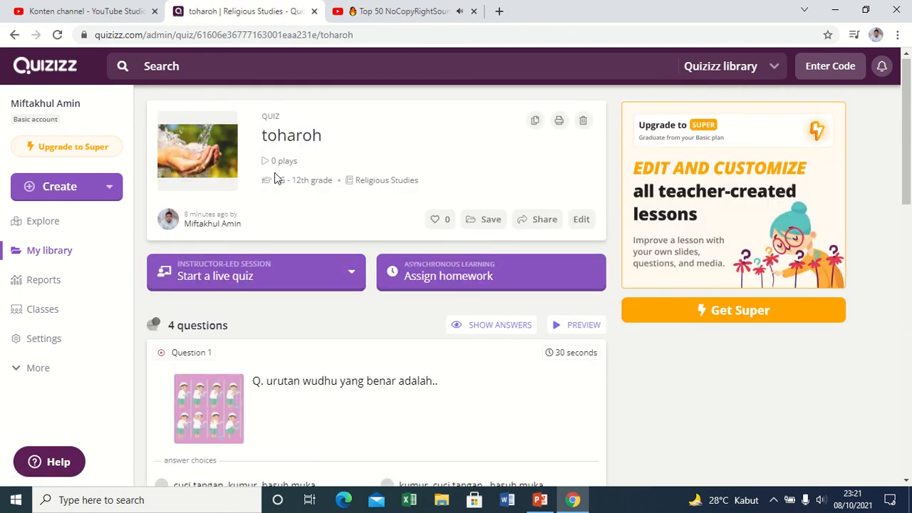
click(255, 279)
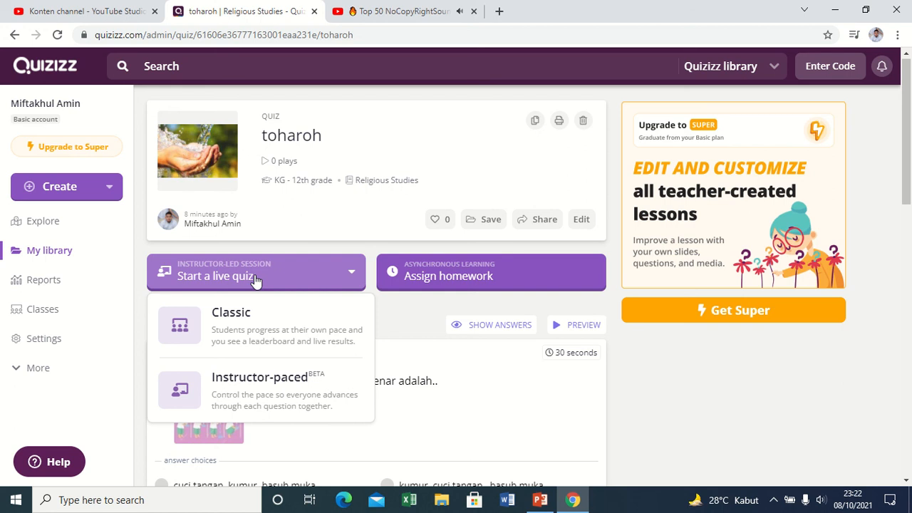
click(262, 326)
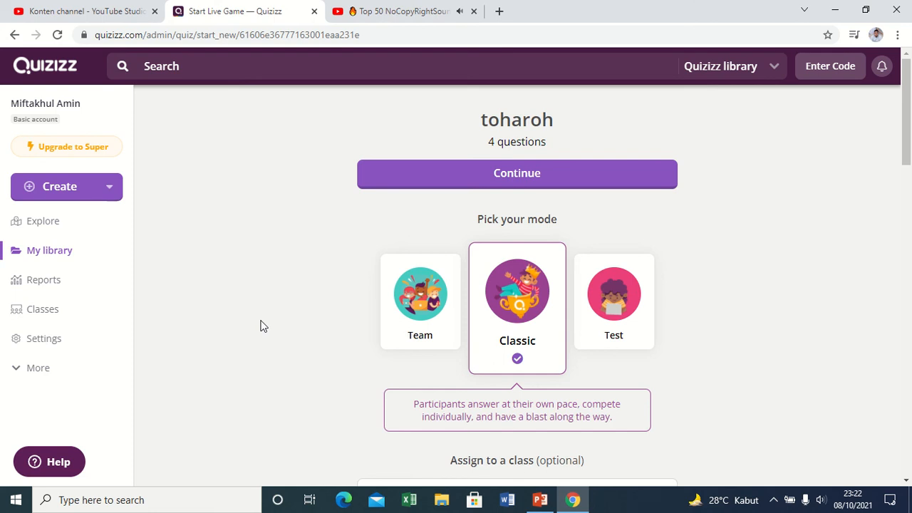
click(522, 184)
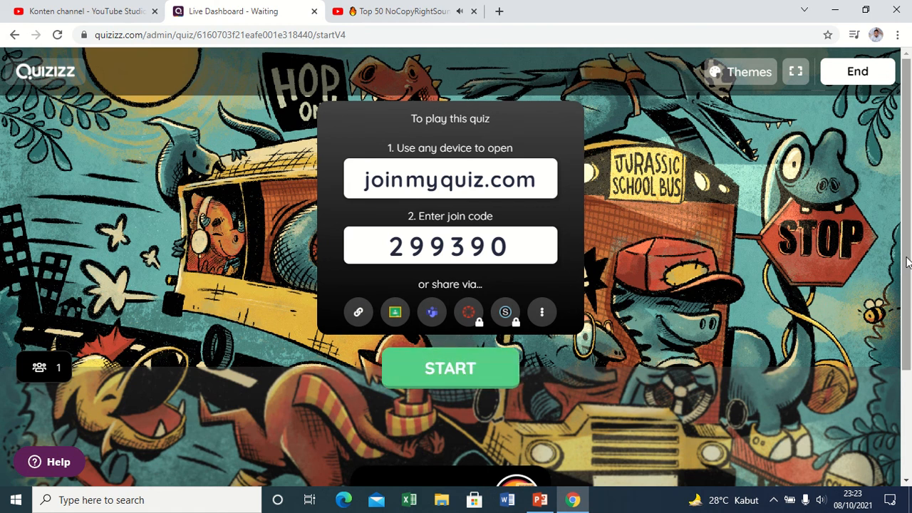
- Check the waiting participant, start the live game, and return to the library once the game has ended
drag(906, 262, 906, 304)
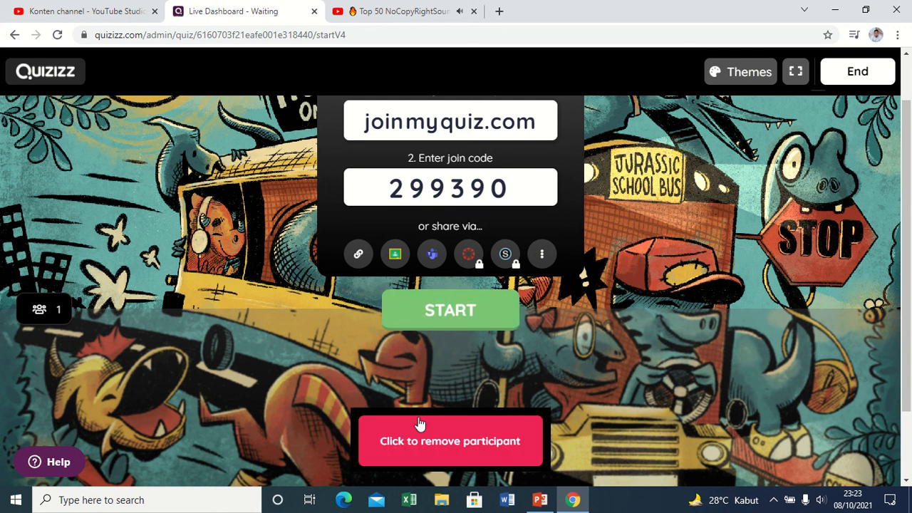
click(441, 327)
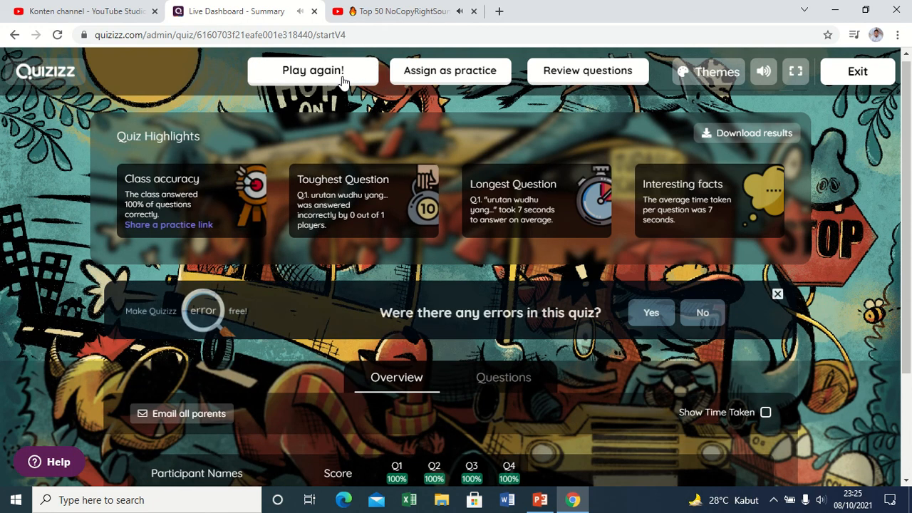
click(69, 72)
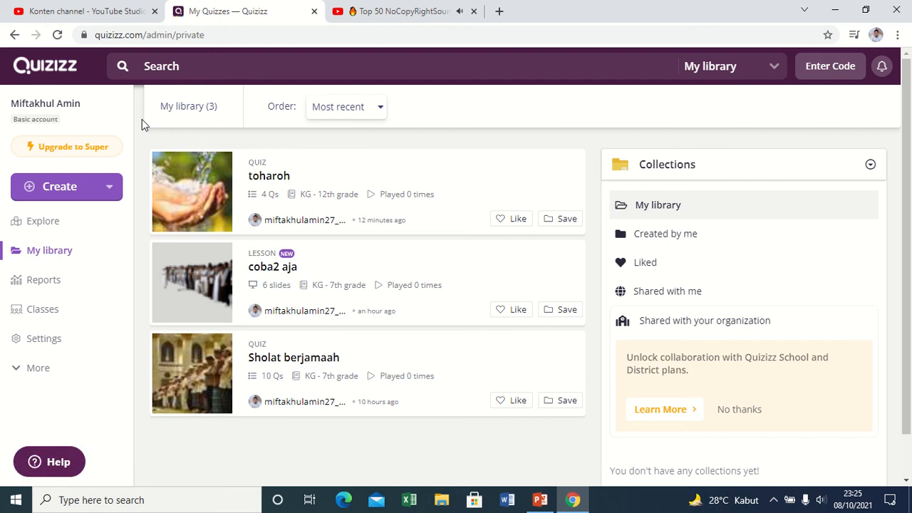
- Reopen the "toharoh" quiz from the personal library and start its preview as a solo game
click(61, 223)
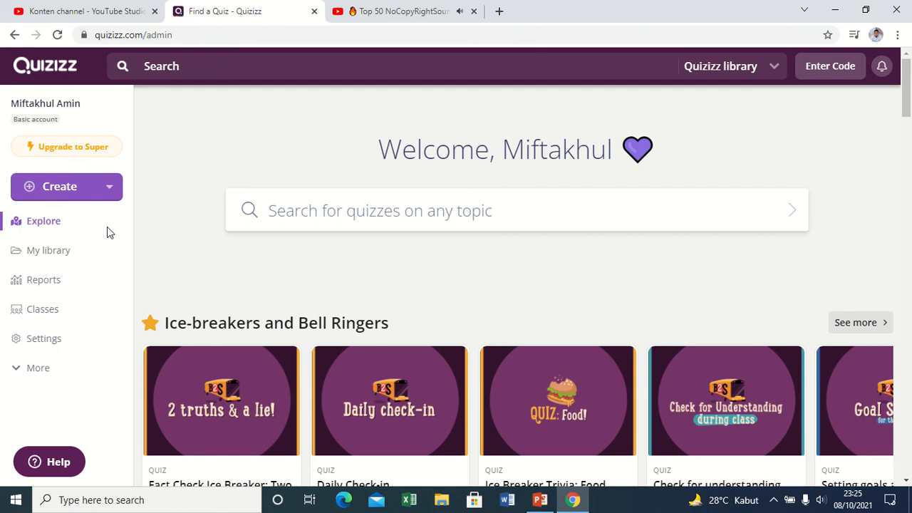
click(67, 252)
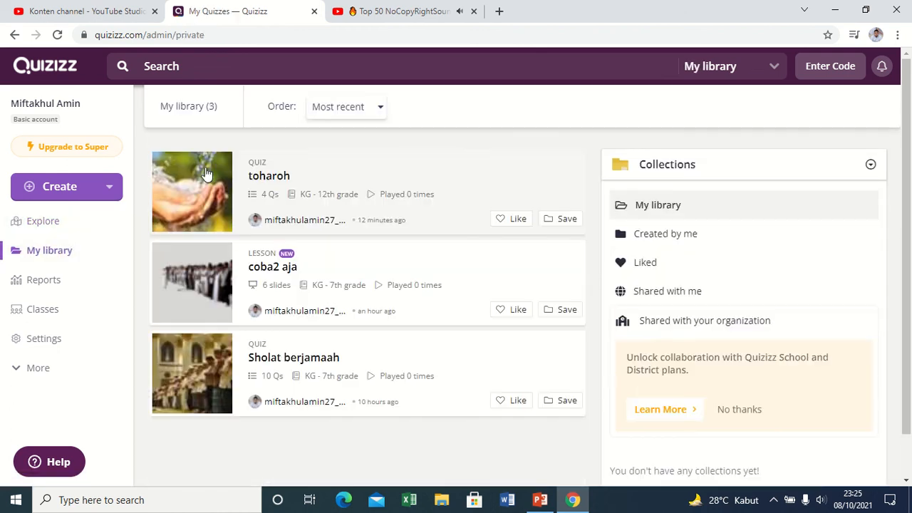
click(230, 173)
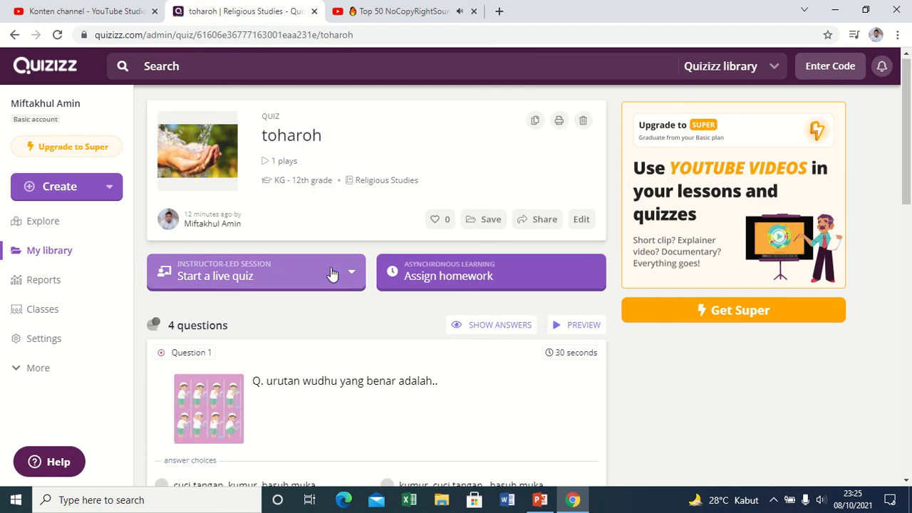
click(598, 332)
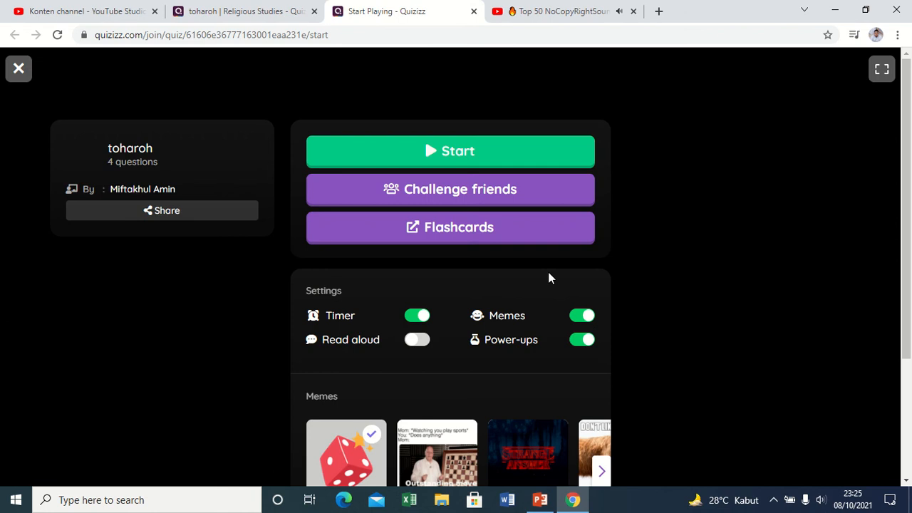
click(464, 161)
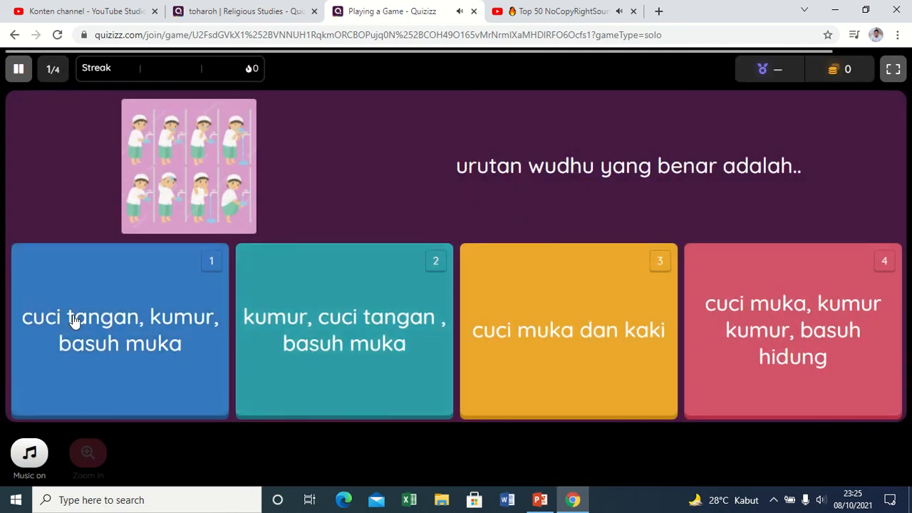
- Answer "cuci tangan, kumur, basuh muka", "membersihkan hadas kecil dan hadas besar", "tamyamum" and "hadas kecil" in turn, and close the preview
click(73, 318)
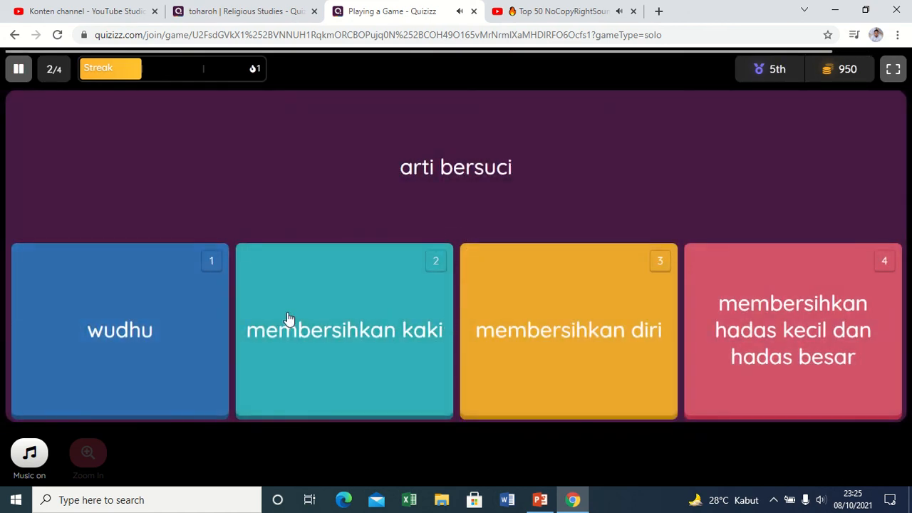
click(773, 309)
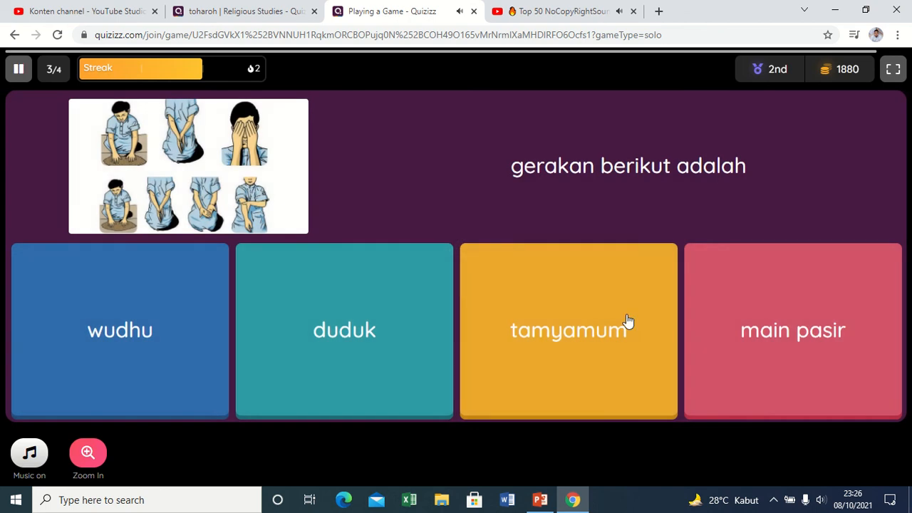
click(544, 336)
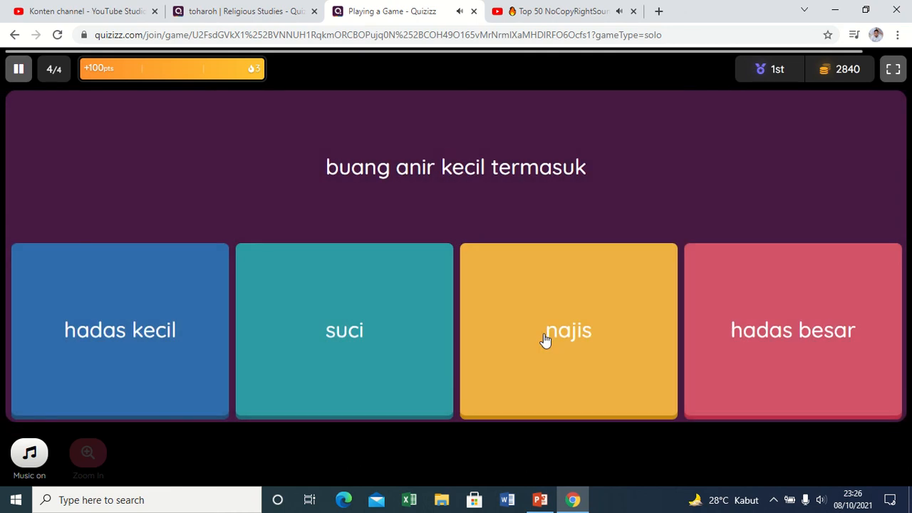
click(150, 318)
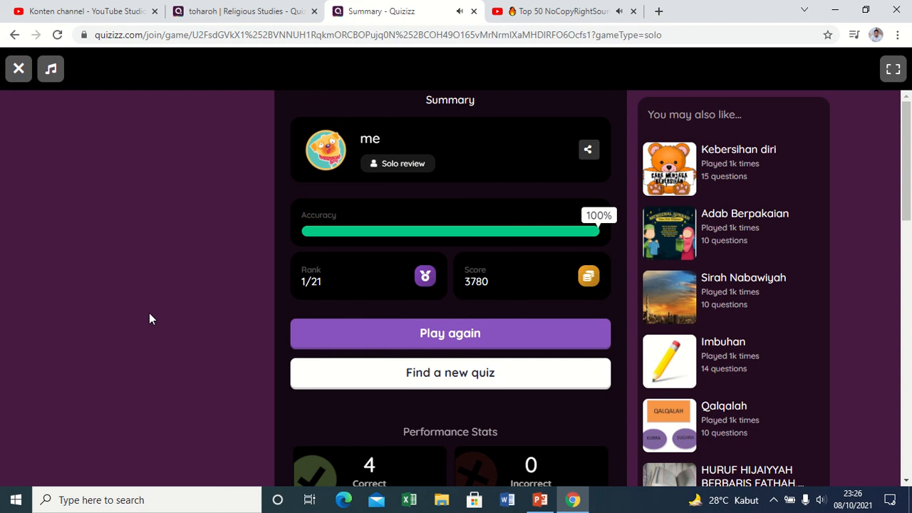
click(473, 12)
click(50, 223)
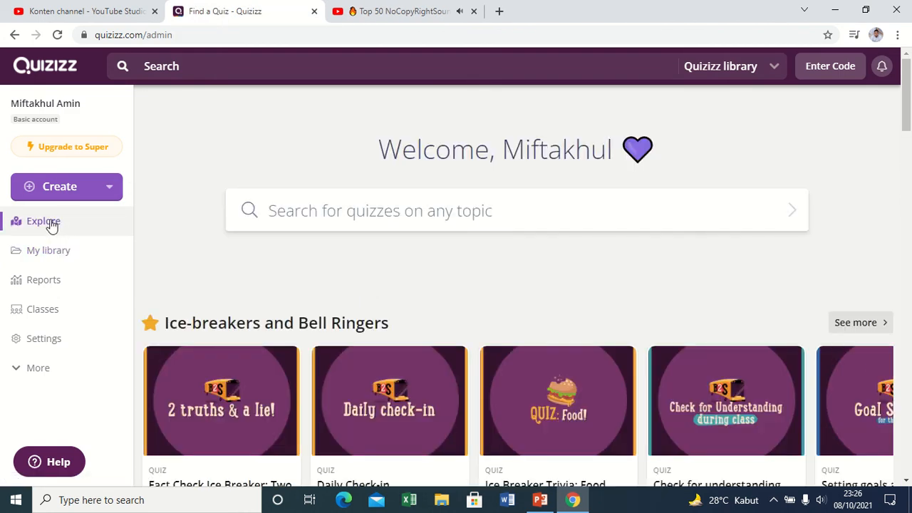
click(89, 196)
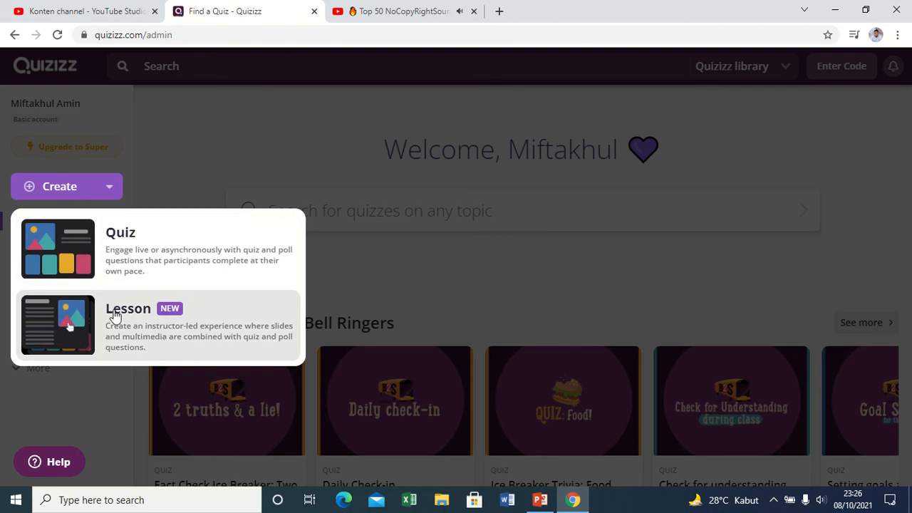
click(381, 284)
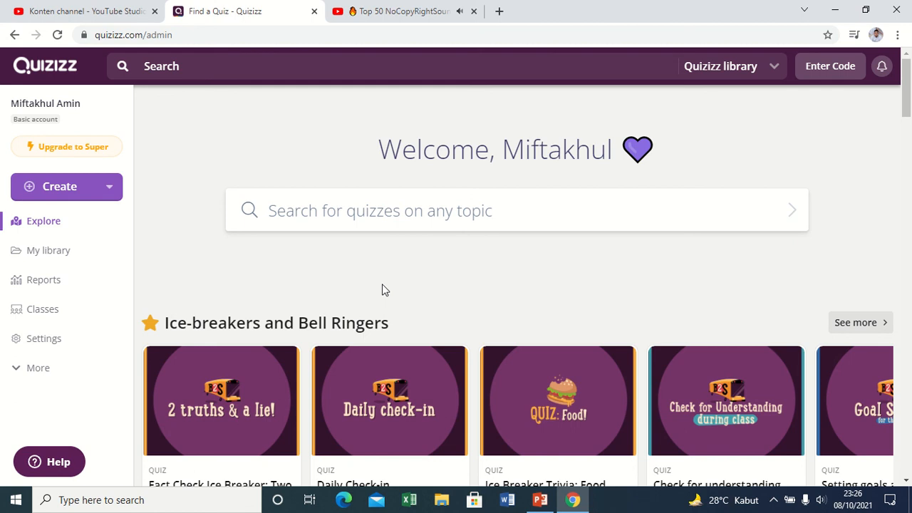
mouse_move(407, 5)
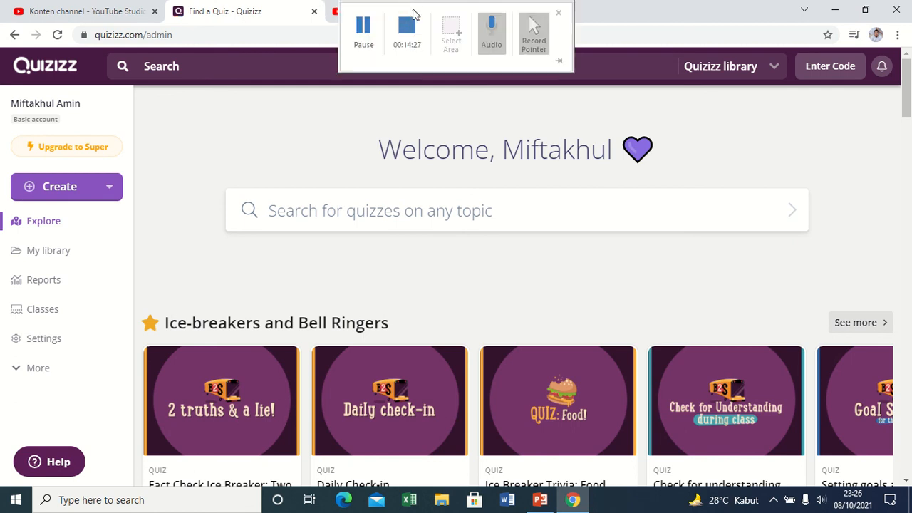